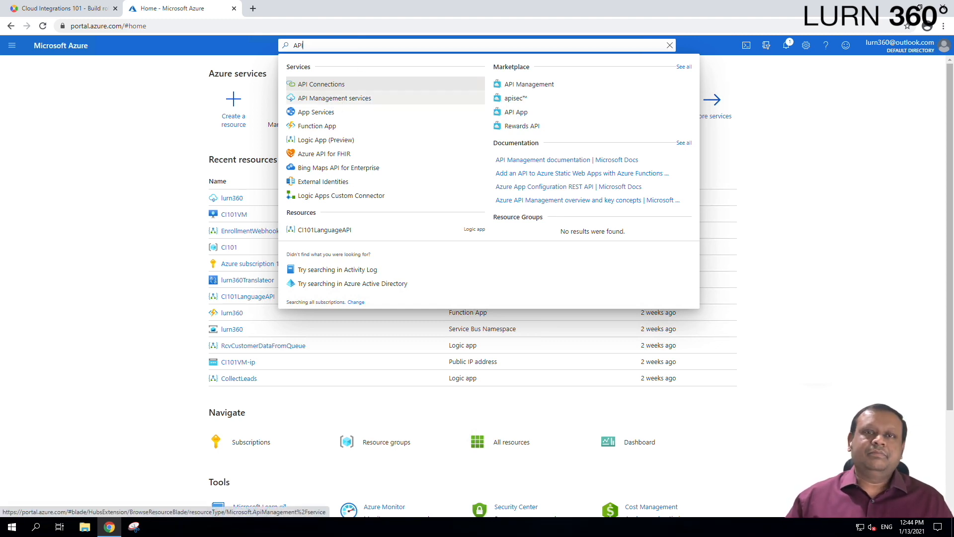
Open the API Management services list and begin creating a new service.
{"action": "left_click", "coordinate": [338, 99]}
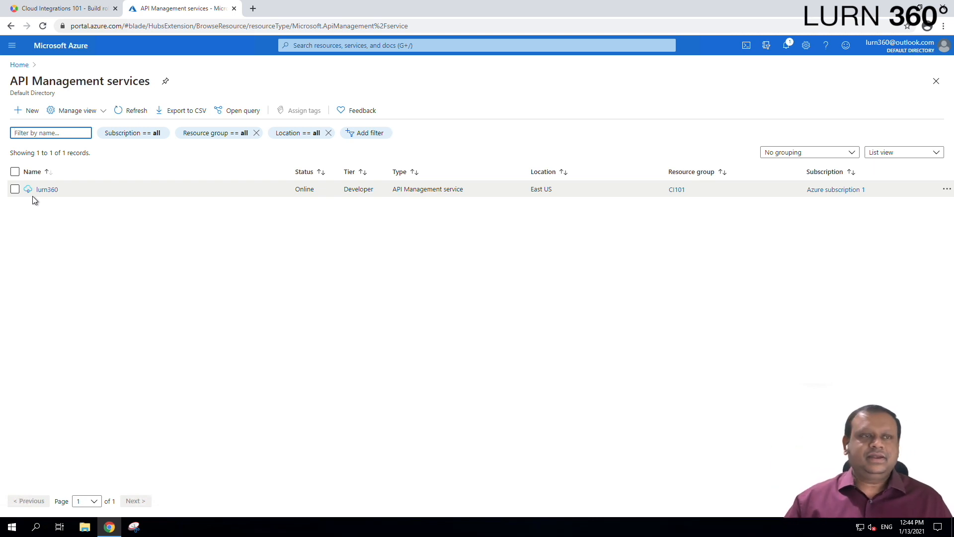
{"action": "left_click", "coordinate": [21, 114]}
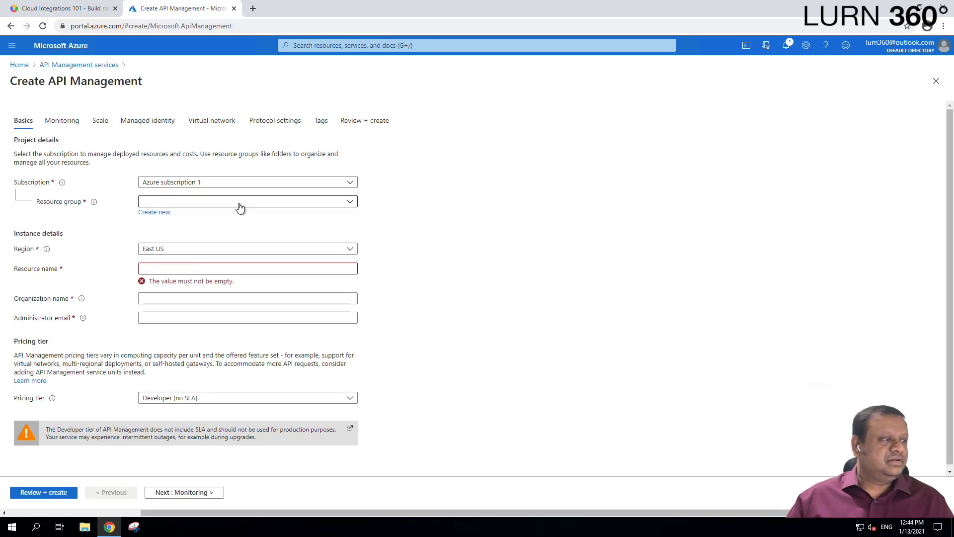
Place the new service in resource group CI101 with resource name LLurn3602.
{"action": "left_click", "coordinate": [240, 206]}
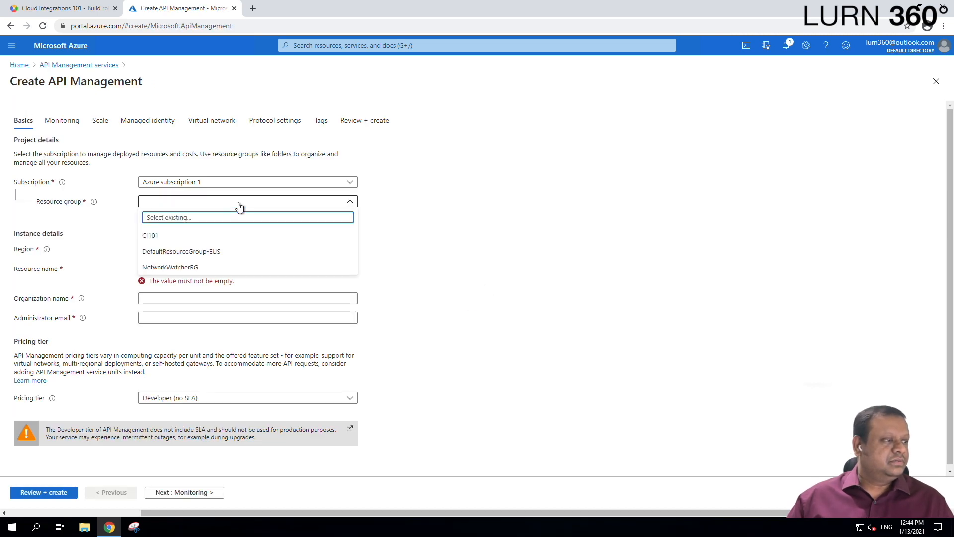
{"action": "left_click", "coordinate": [163, 236]}
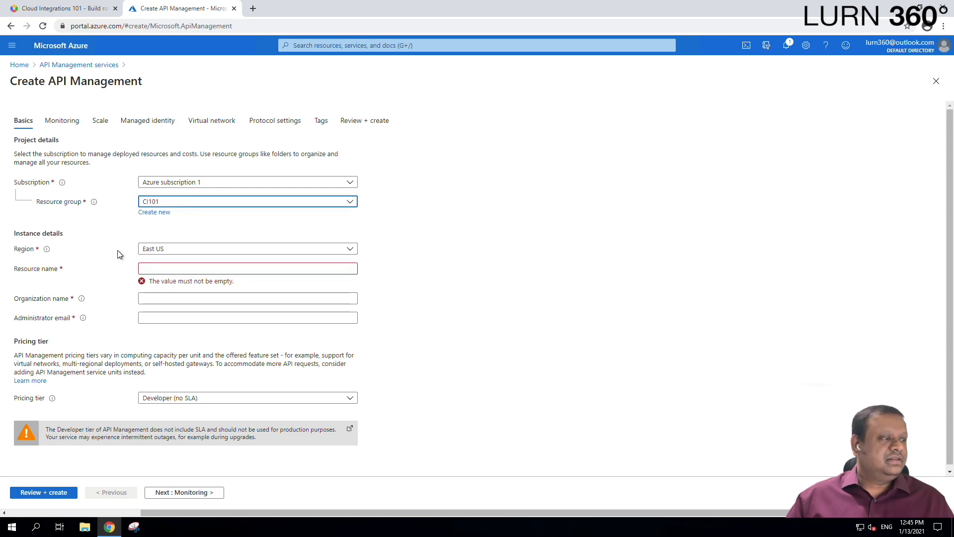
{"action": "left_click", "coordinate": [179, 267]}
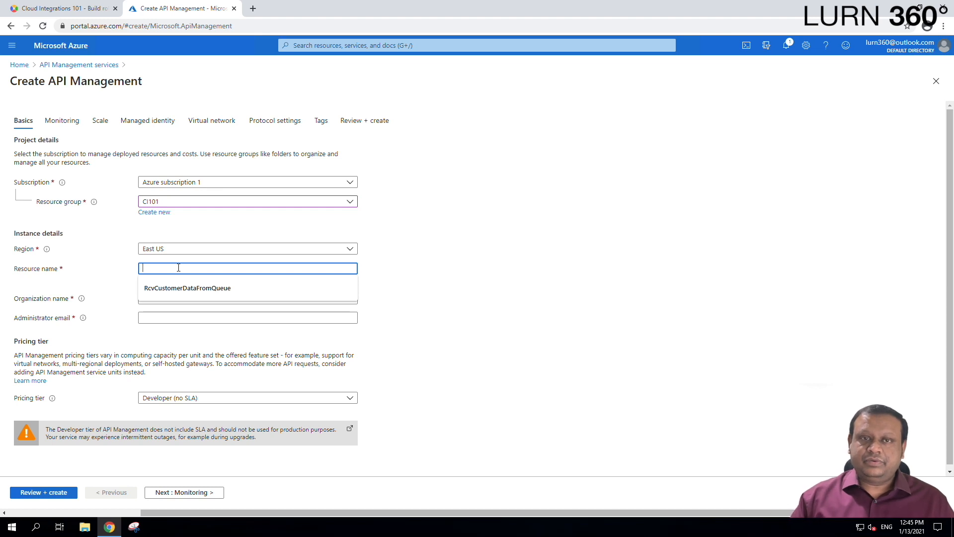
{"action": "type", "text": "L"}
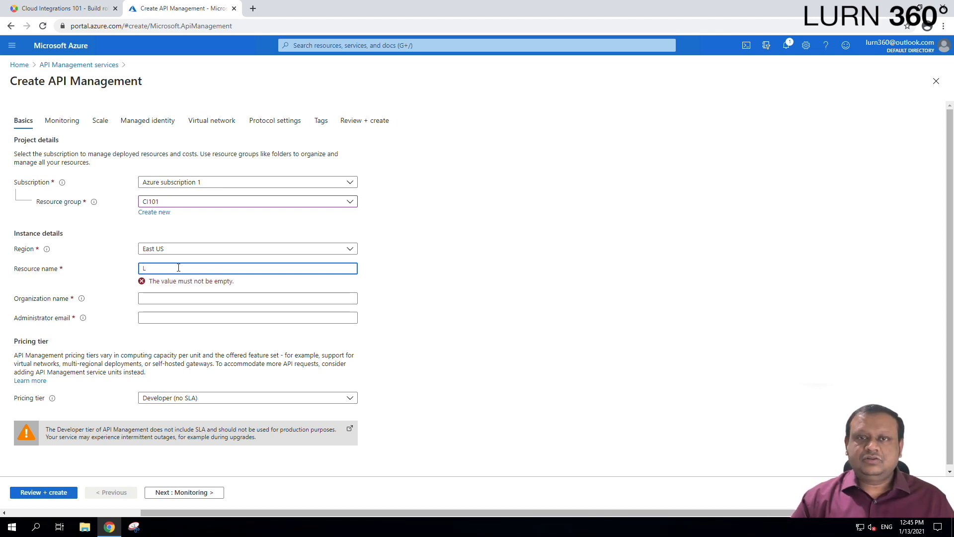
{"action": "type", "text": "Lurn3"}
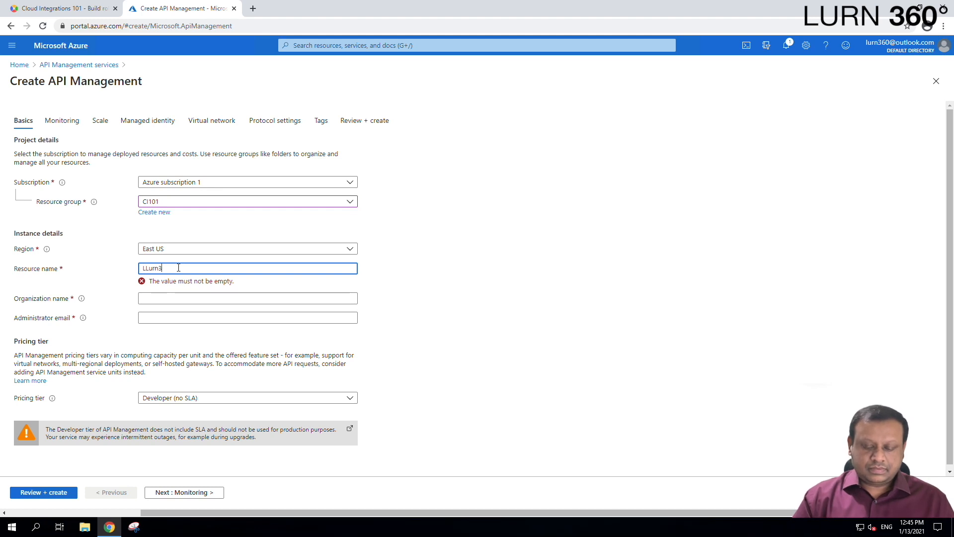
{"action": "type", "text": "602"}
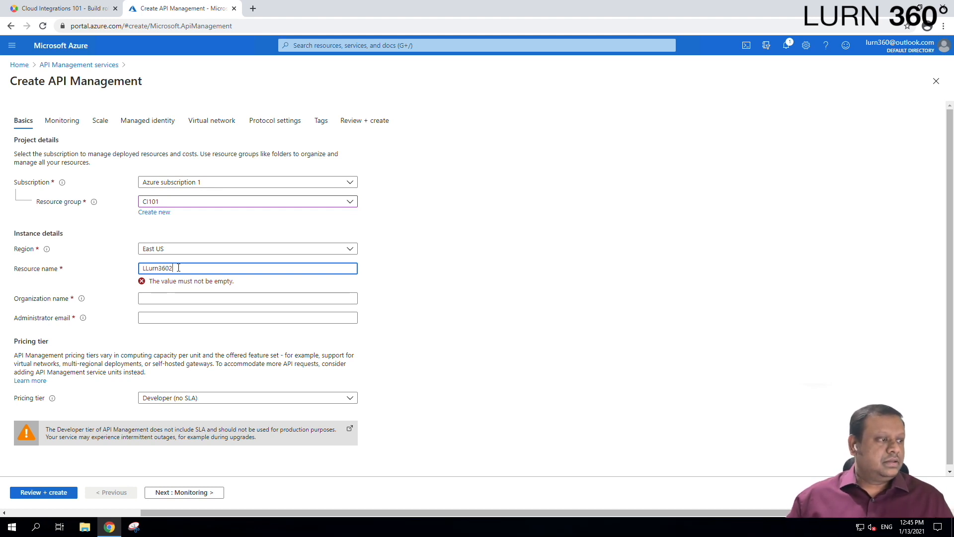
{"action": "left_click", "coordinate": [182, 298]}
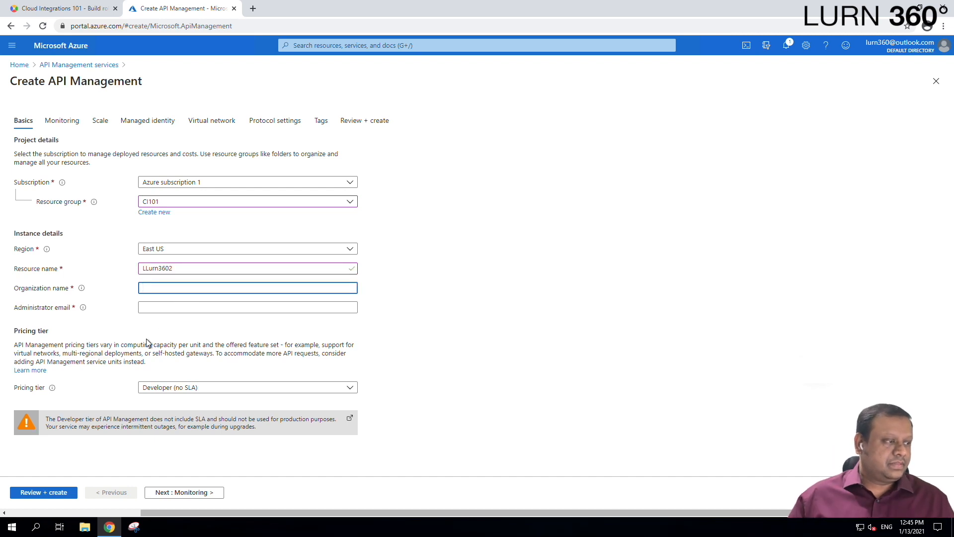
Correct the resource name to Lurn3602 and enter organization name Lurn360.
{"action": "left_click", "coordinate": [144, 268]}
{"action": "key", "text": "BackSpace"}
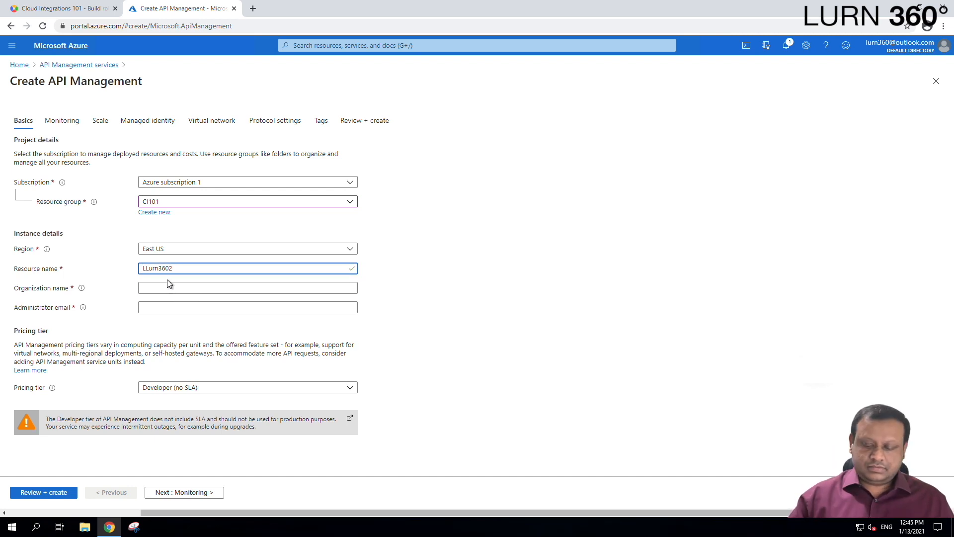
{"action": "left_click", "coordinate": [185, 288]}
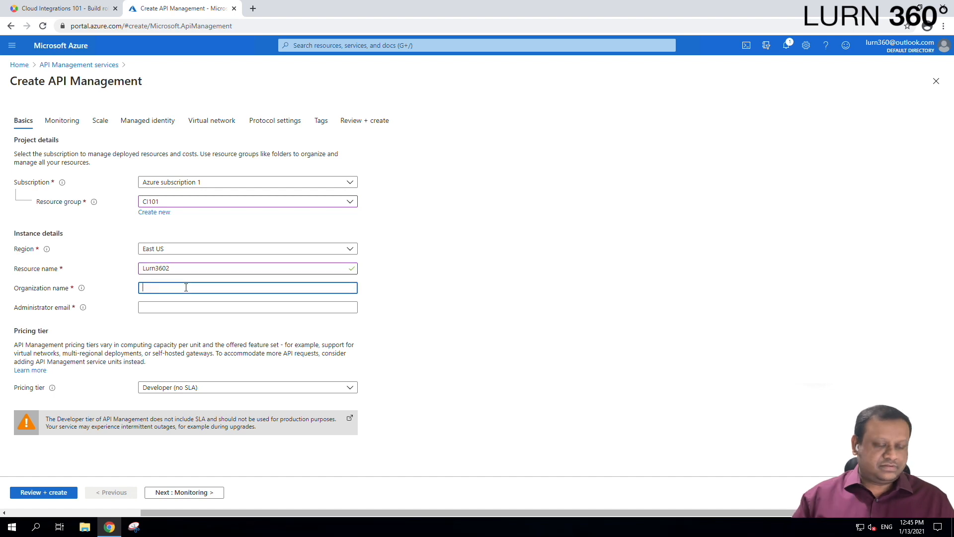
{"action": "type", "text": "Lurn360"}
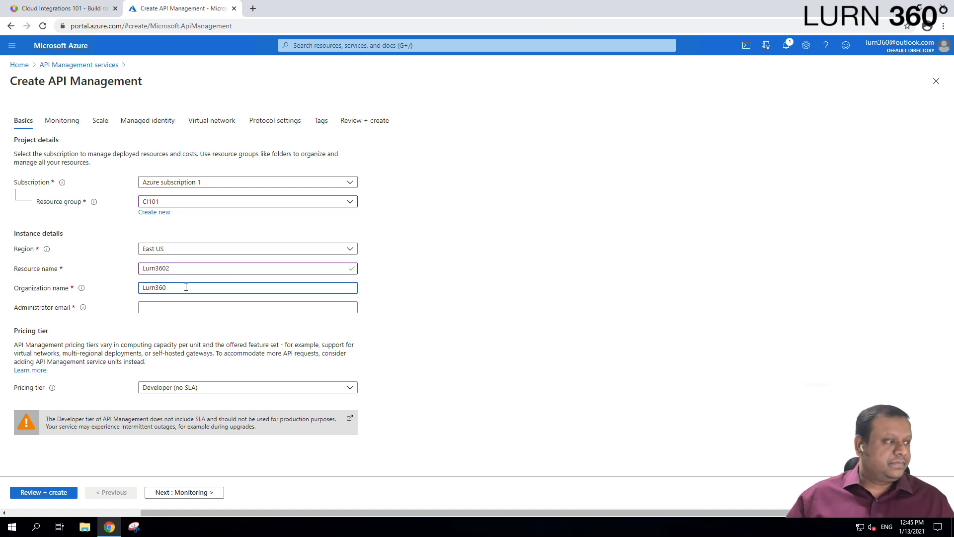
Enter the administrator email address, fixing the typing mistakes.
{"action": "left_click", "coordinate": [182, 306]}
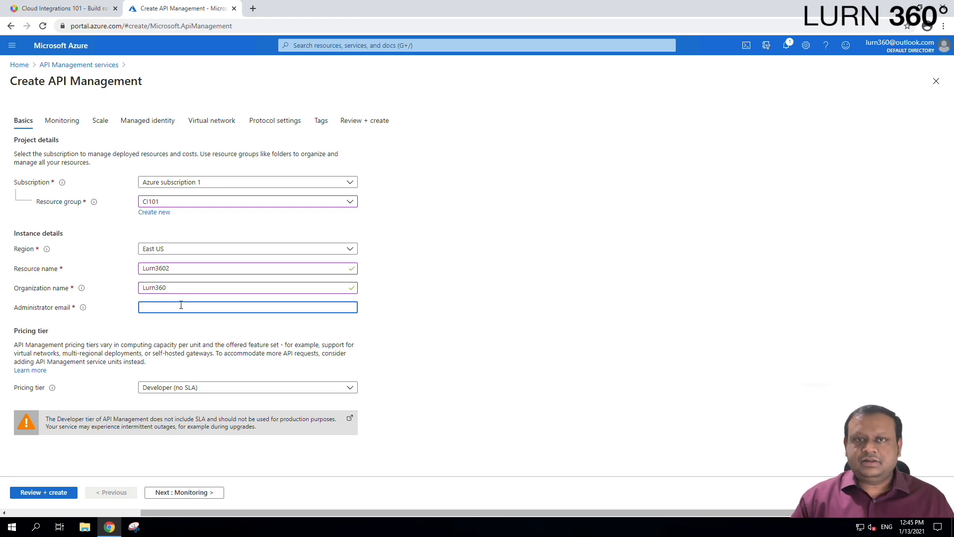
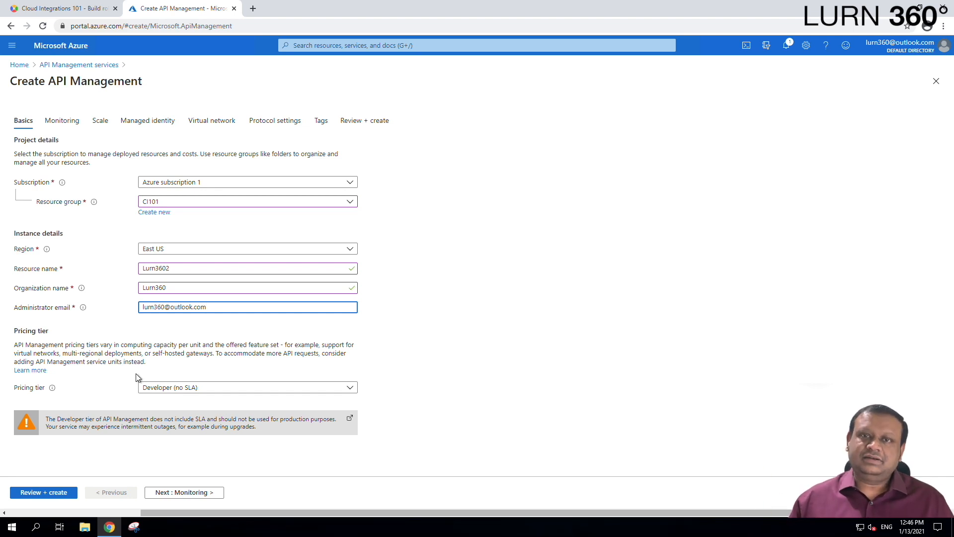
{"action": "left_click", "coordinate": [181, 392]}
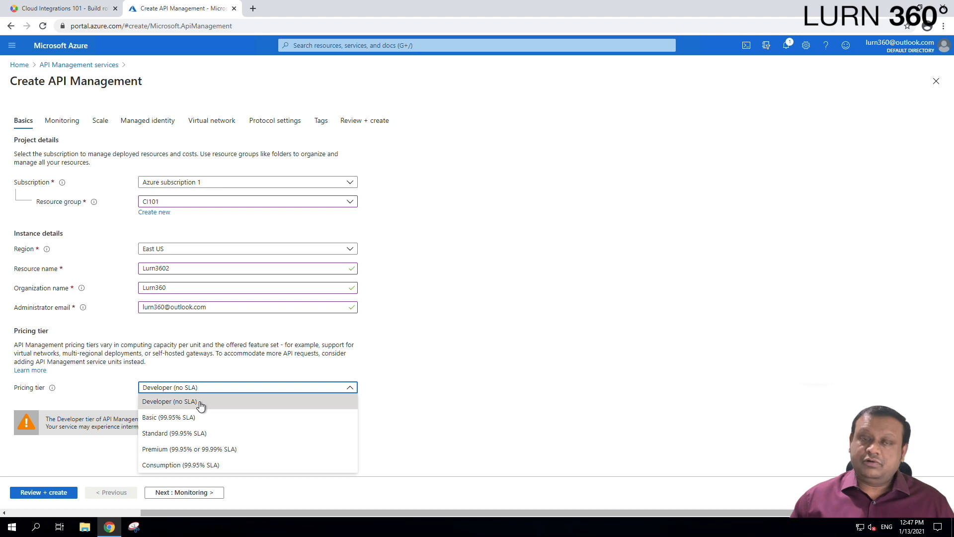
{"action": "left_click", "coordinate": [199, 401]}
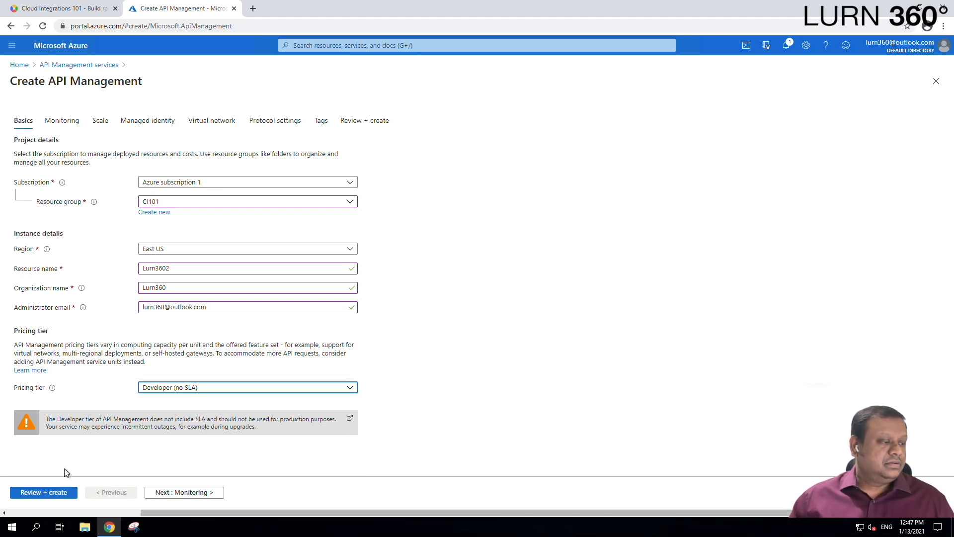
Review the summary for Lurn3602 in CI101 and start the deployment.
{"action": "left_click", "coordinate": [50, 494]}
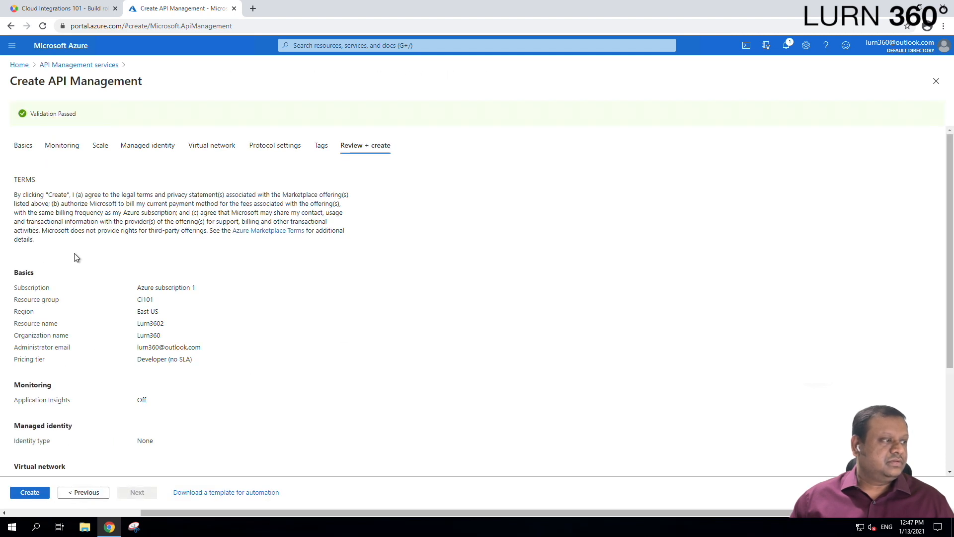
{"action": "scroll", "coordinate": [111, 324], "scroll_direction": "down", "scroll_amount": 1}
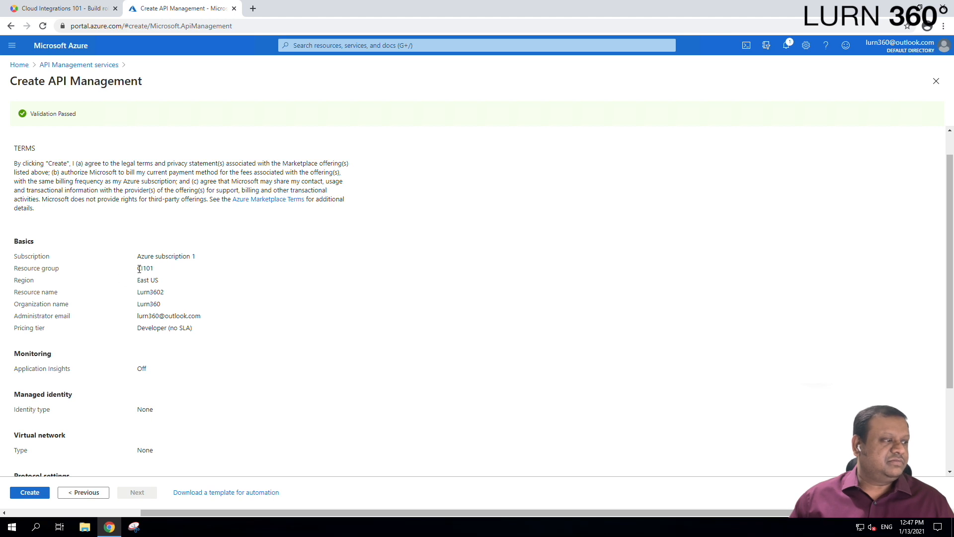
{"action": "double_click", "coordinate": [139, 268]}
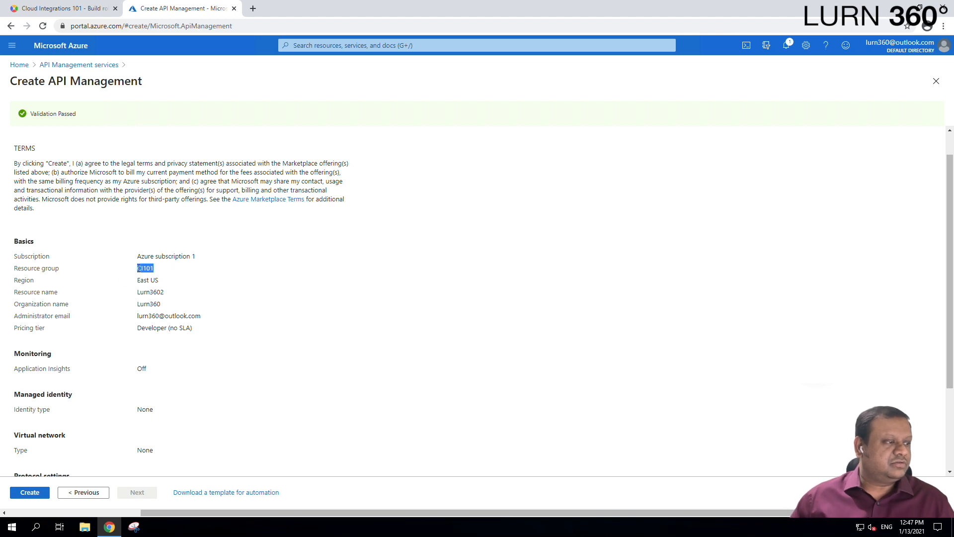
{"action": "double_click", "coordinate": [156, 292]}
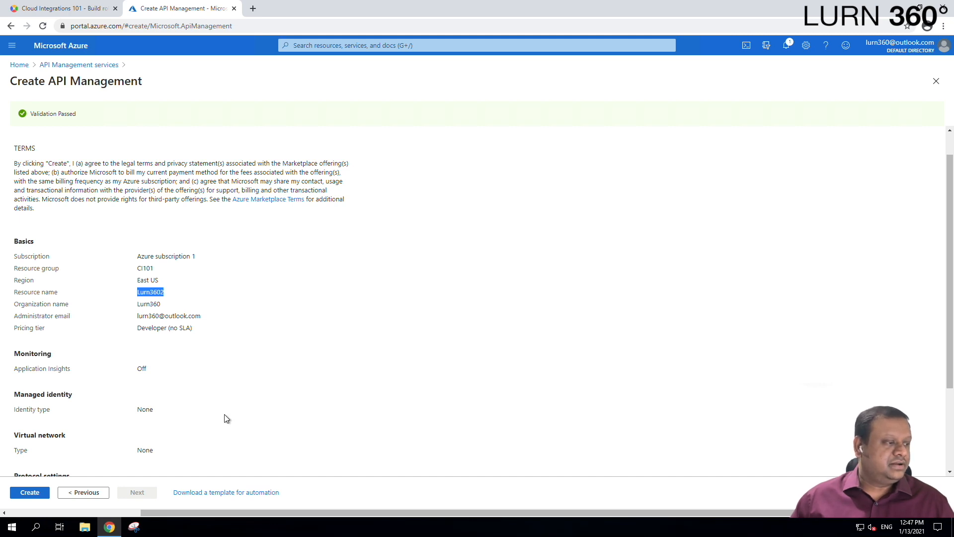
{"action": "scroll", "coordinate": [225, 413], "scroll_direction": "down", "scroll_amount": 1}
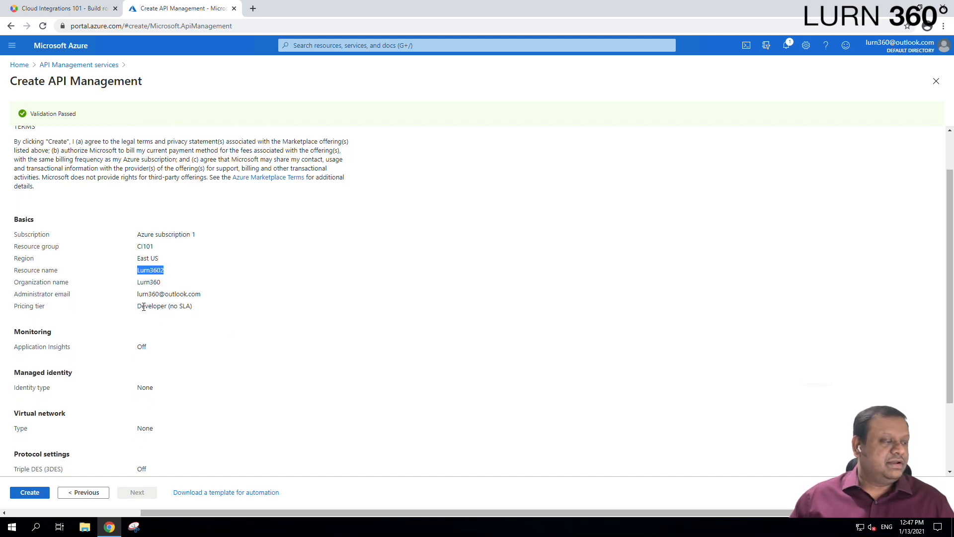
{"action": "scroll", "coordinate": [214, 364], "scroll_direction": "down", "scroll_amount": 3}
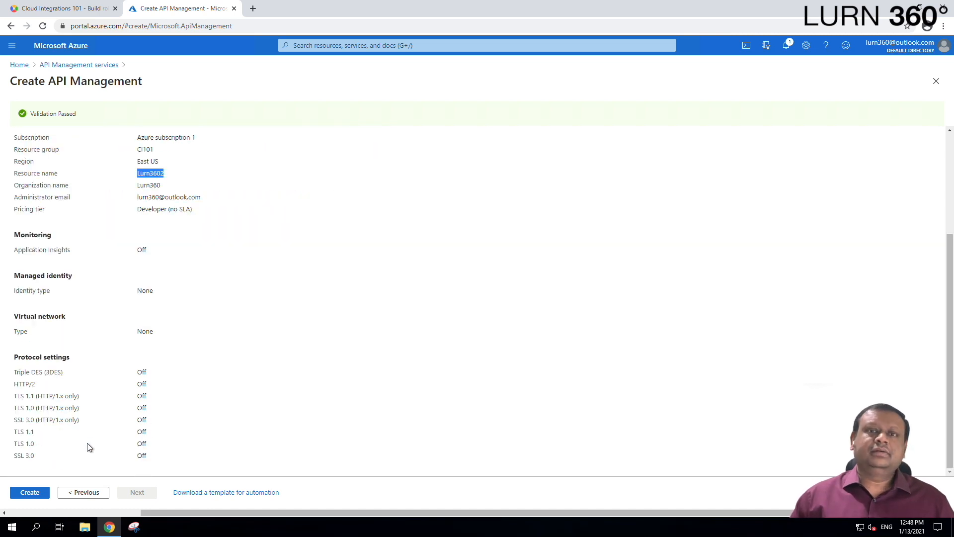
{"action": "left_click", "coordinate": [30, 493]}
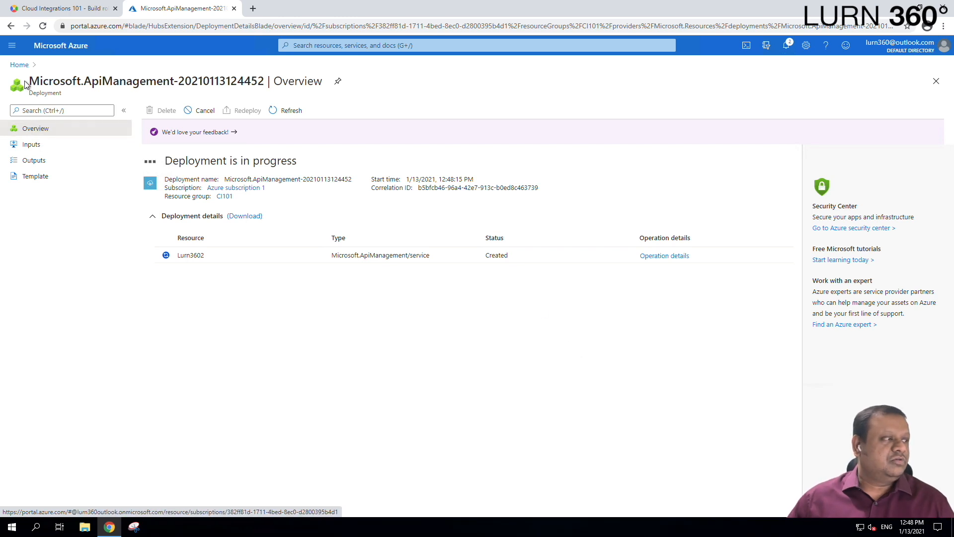
Return to the Azure Home page while the deployment runs.
{"action": "left_click", "coordinate": [19, 65]}
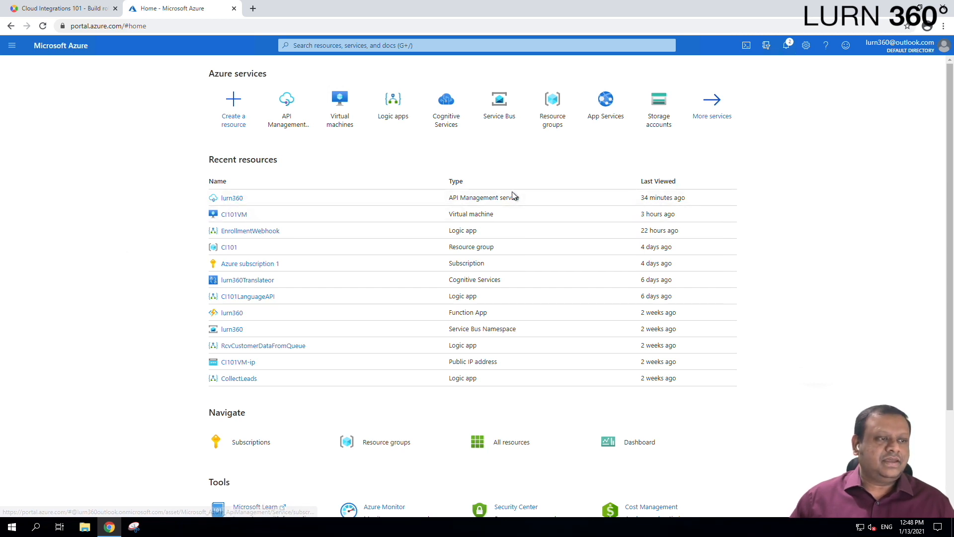
Open the lurn360 API Management service from Recent resources.
{"action": "left_click", "coordinate": [234, 198]}
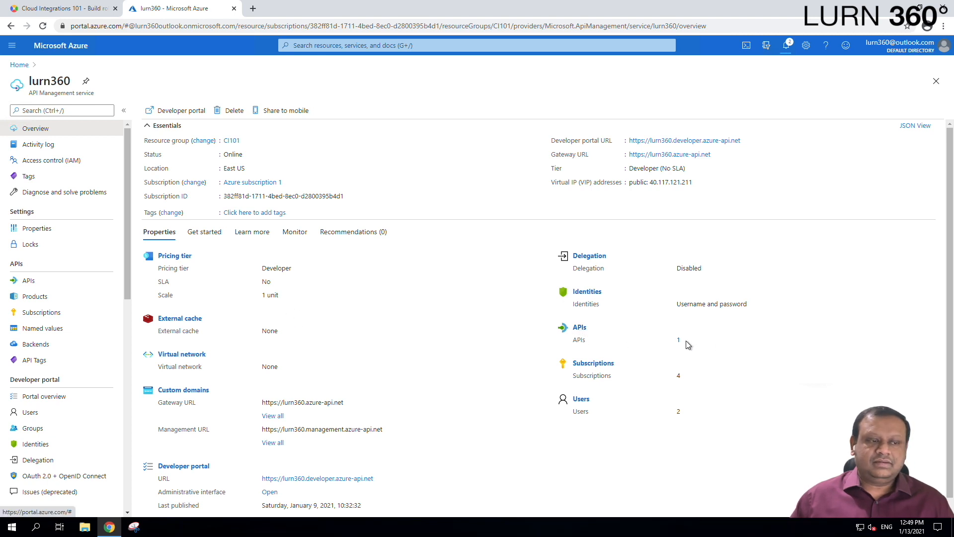
{"action": "left_click_drag", "start_coordinate": [681, 341], "coordinate": [674, 341]}
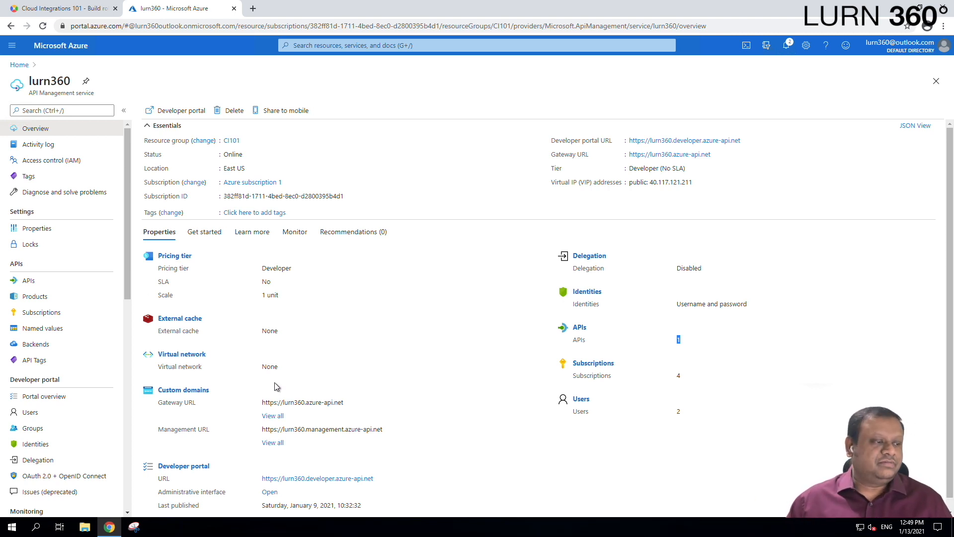
{"action": "scroll", "coordinate": [229, 398], "scroll_direction": "down", "scroll_amount": 1}
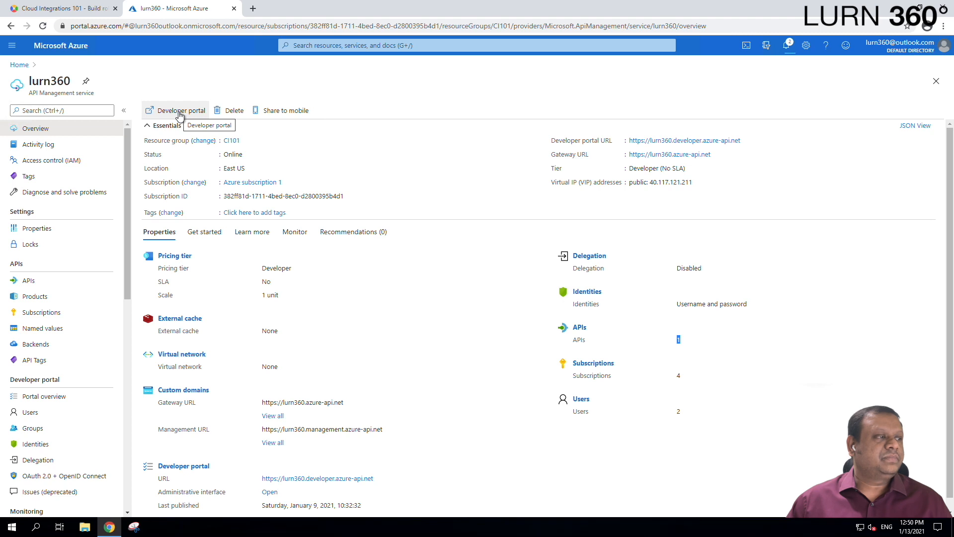
Launch the lurn360 developer portal editor in a new tab.
{"action": "left_click", "coordinate": [180, 114]}
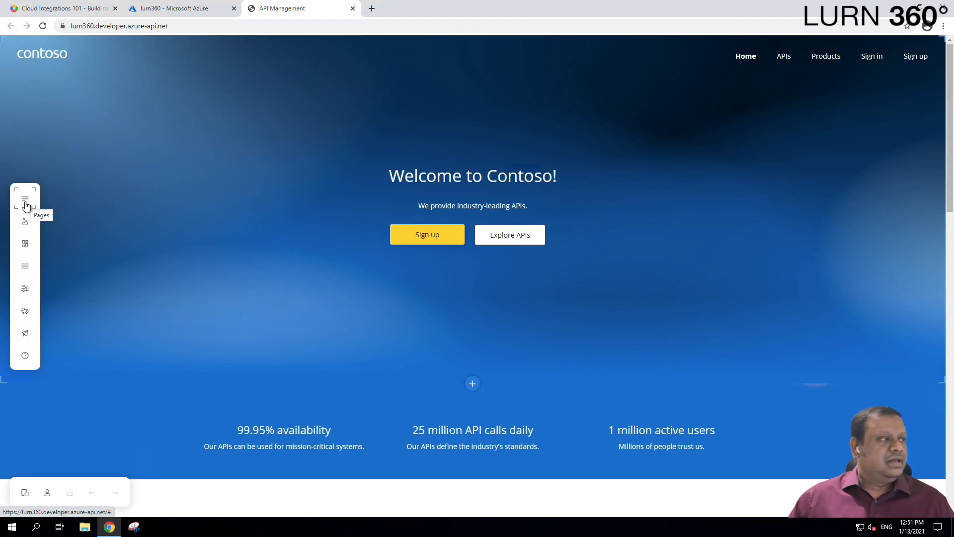
Replace the contoso header logo with the uploaded logo.png image.
{"action": "left_click", "coordinate": [34, 52]}
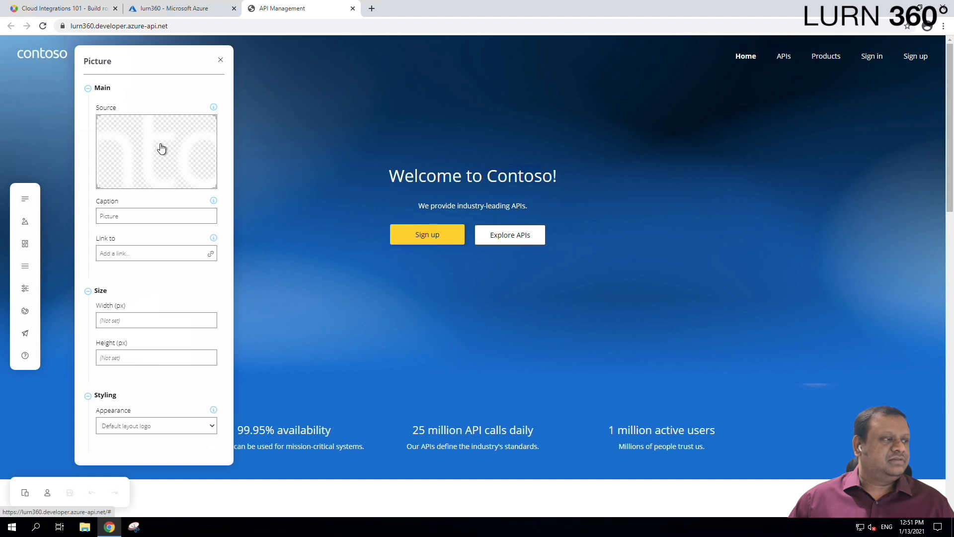
{"action": "left_click", "coordinate": [162, 148]}
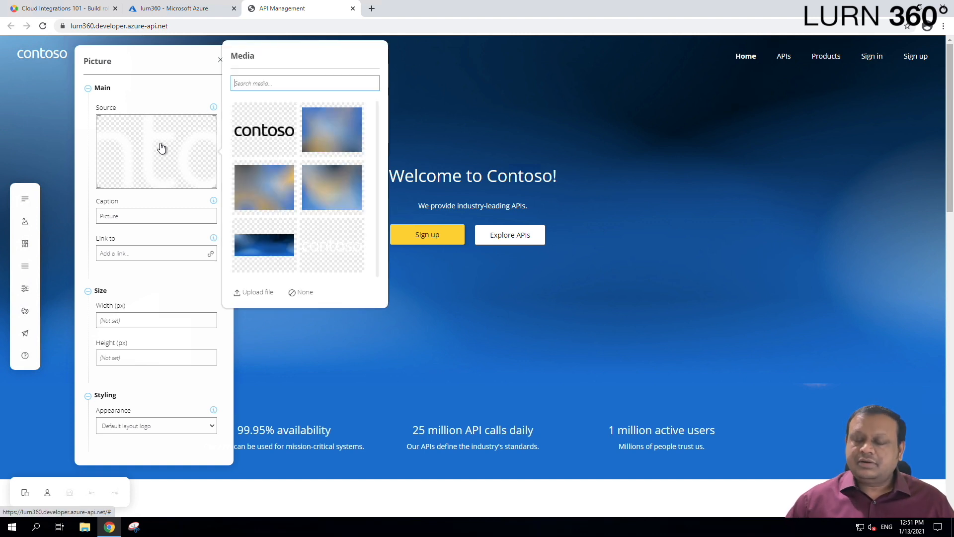
{"action": "left_click", "coordinate": [261, 293]}
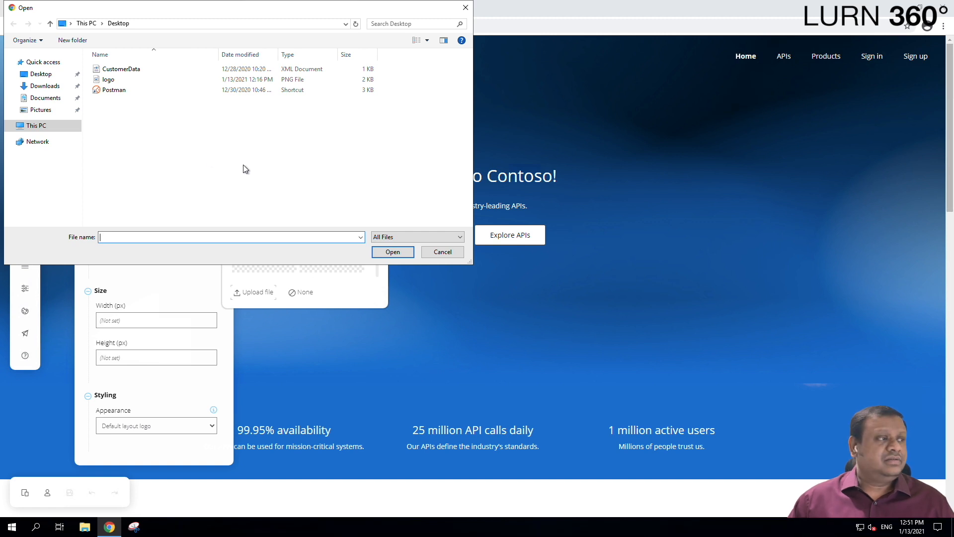
{"action": "left_click", "coordinate": [120, 81]}
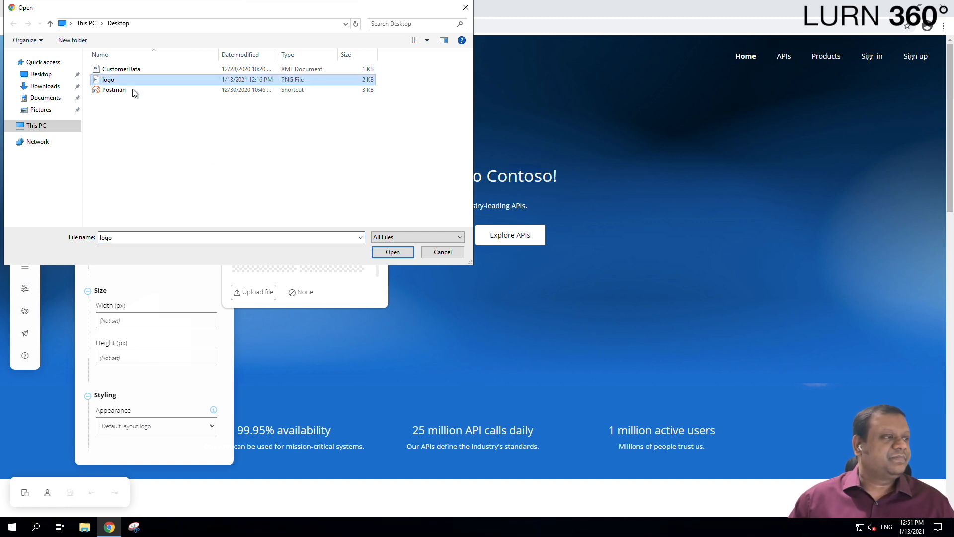
{"action": "left_click", "coordinate": [392, 250]}
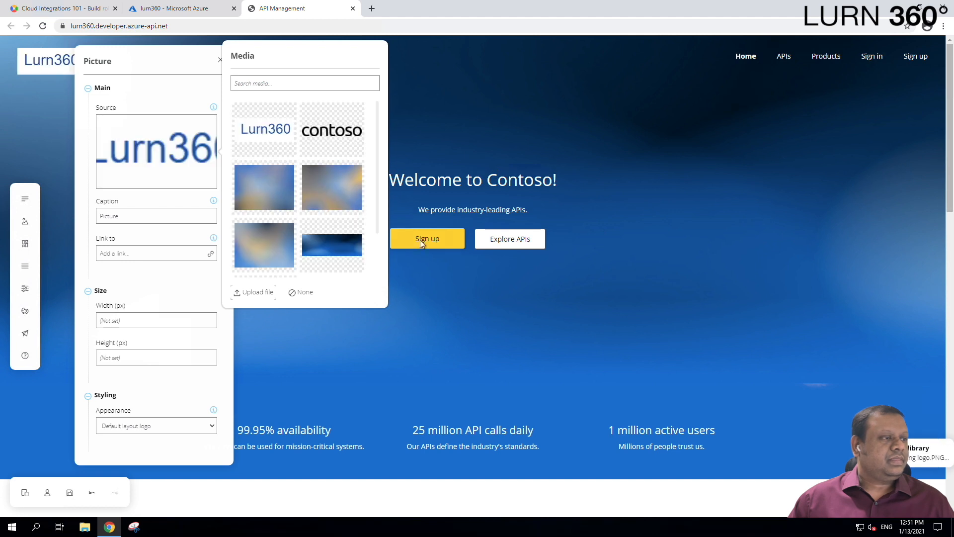
{"action": "left_click", "coordinate": [349, 345]}
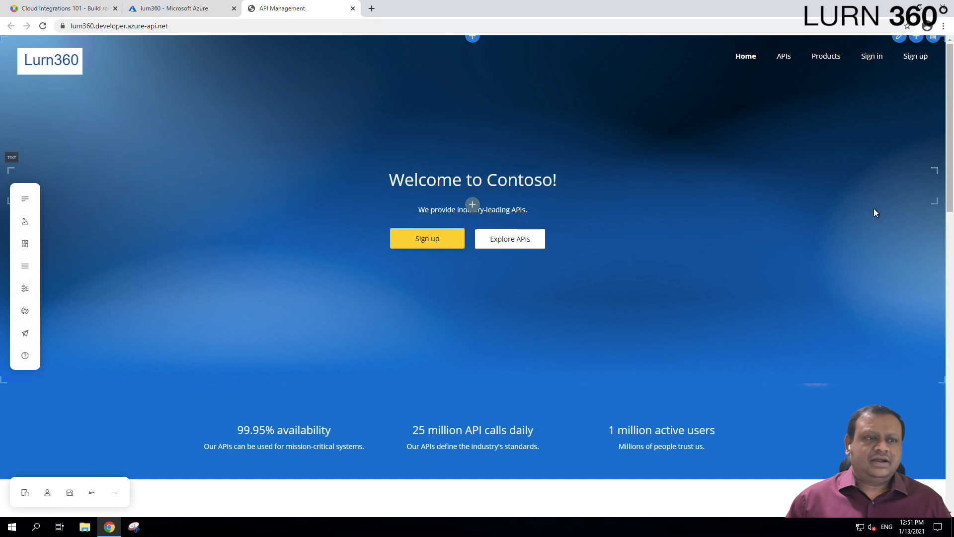
Switch the editor to the APIs: List page and view the media library.
{"action": "scroll", "coordinate": [874, 212], "scroll_direction": "down", "scroll_amount": 2}
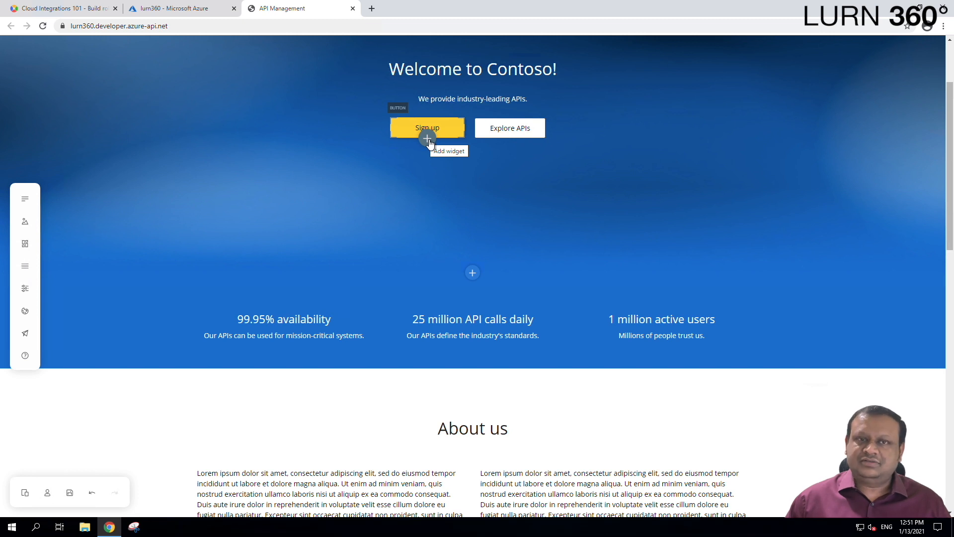
{"action": "left_click", "coordinate": [23, 200]}
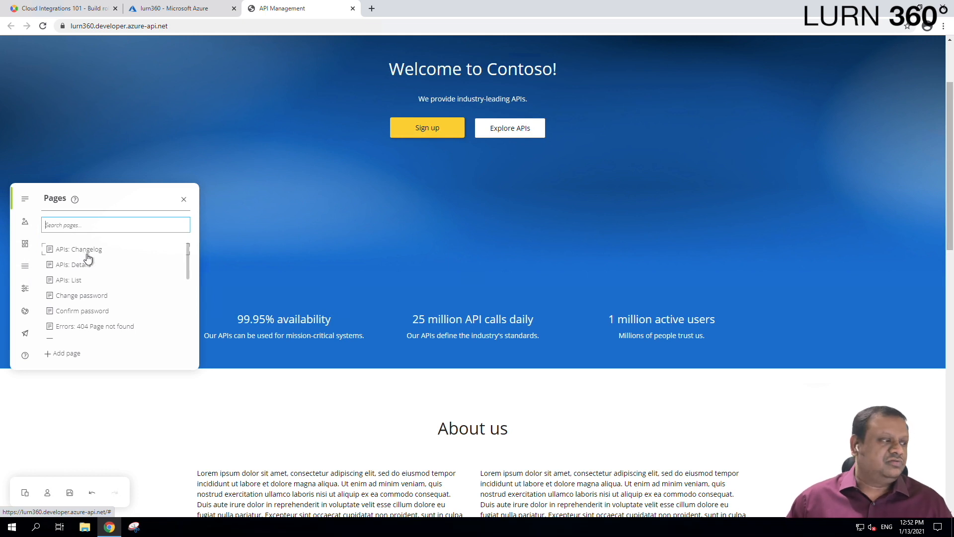
{"action": "scroll", "coordinate": [130, 259], "scroll_direction": "down", "scroll_amount": 1}
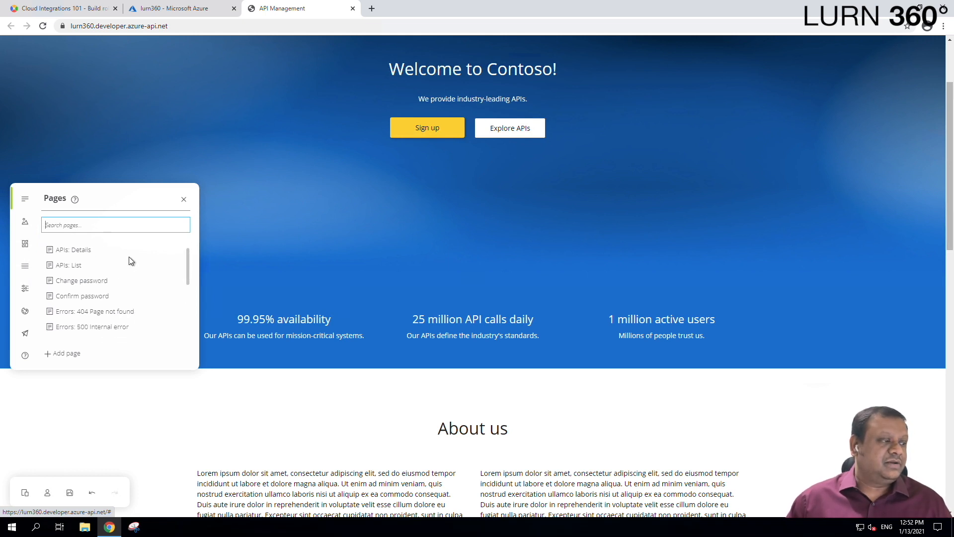
{"action": "scroll", "coordinate": [124, 274], "scroll_direction": "up", "scroll_amount": 1}
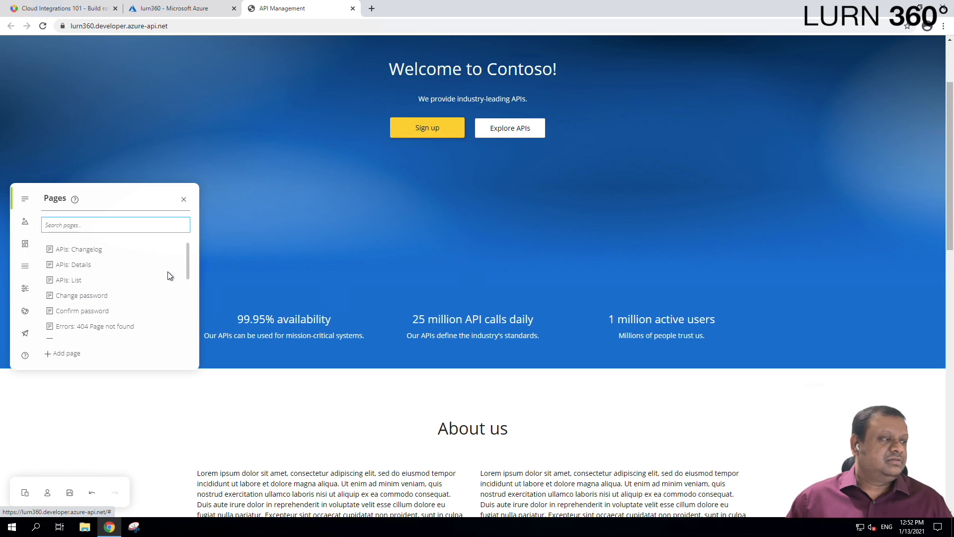
{"action": "left_click", "coordinate": [73, 281]}
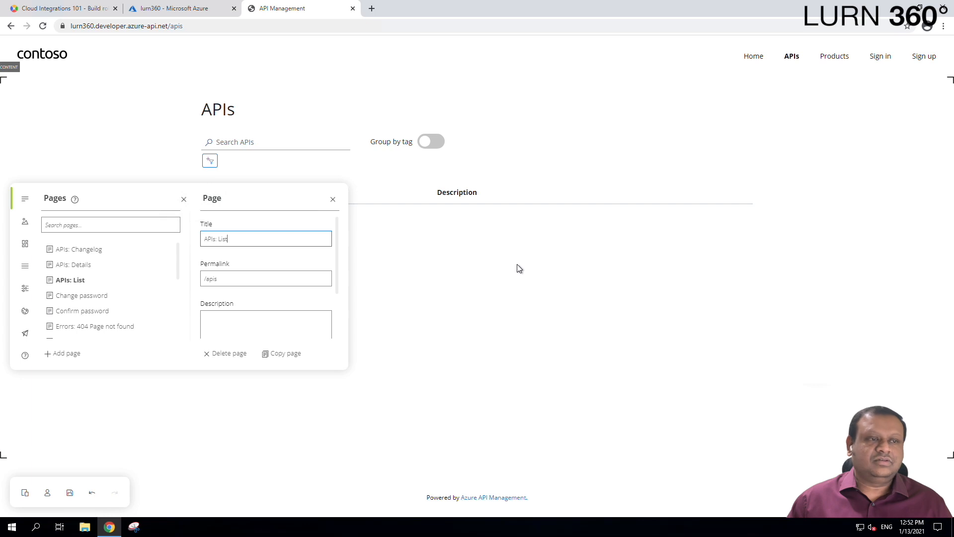
{"action": "scroll", "coordinate": [313, 304], "scroll_direction": "down", "scroll_amount": 2}
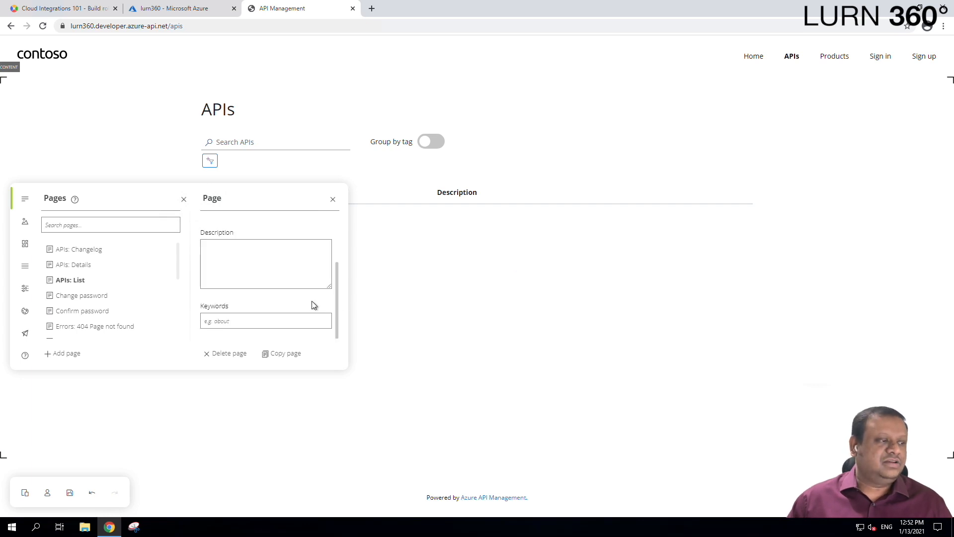
{"action": "scroll", "coordinate": [313, 304], "scroll_direction": "up", "scroll_amount": 2}
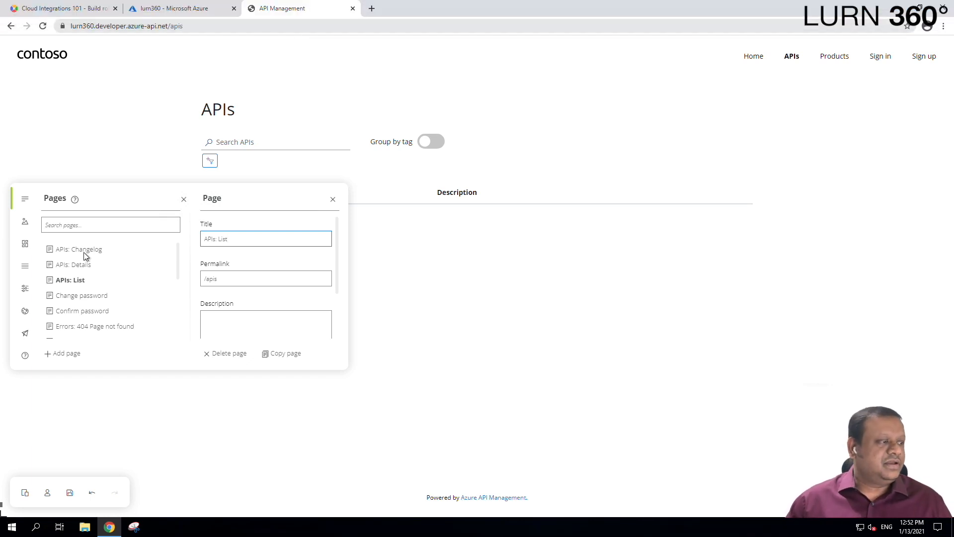
{"action": "left_click", "coordinate": [27, 224]}
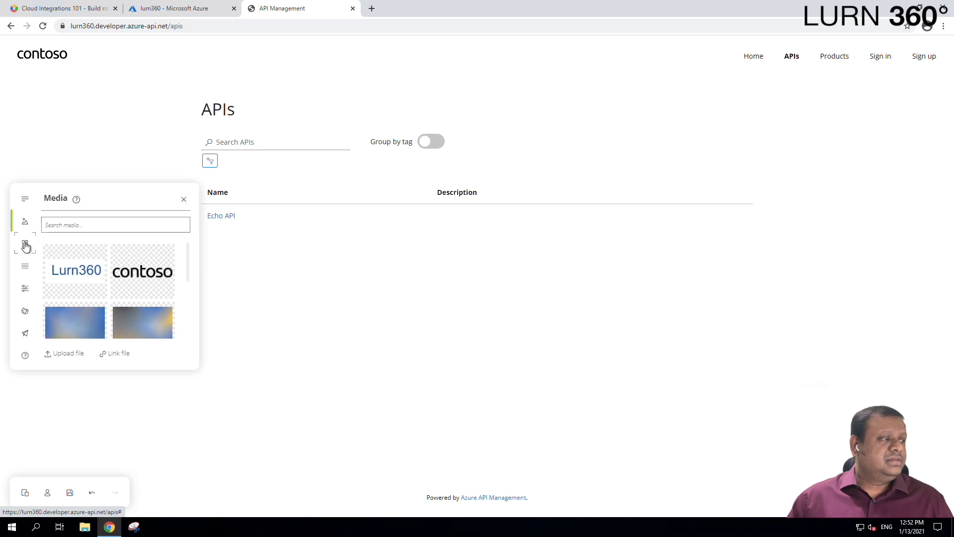
Inspect the Home layout, navigation menus and site-wide portal settings.
{"action": "left_click", "coordinate": [25, 245]}
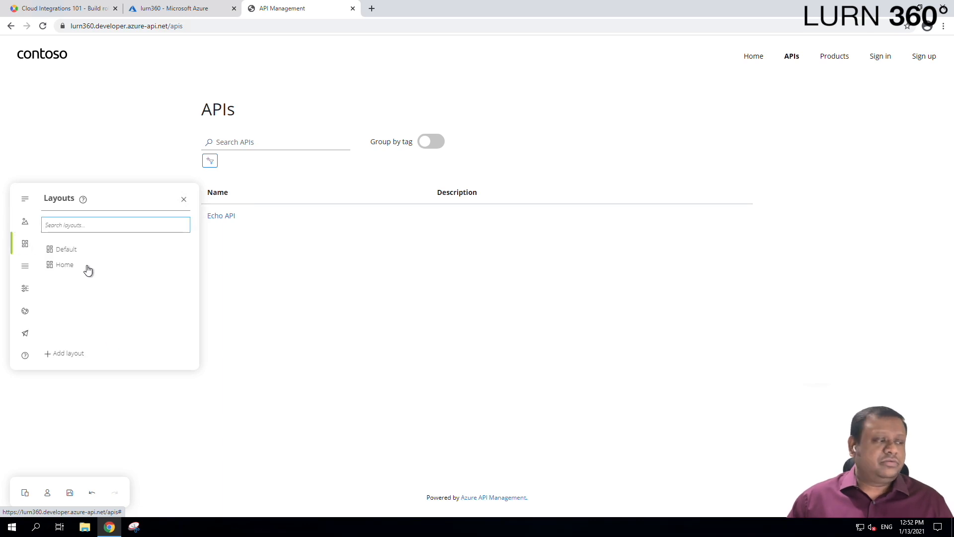
{"action": "left_click", "coordinate": [68, 269]}
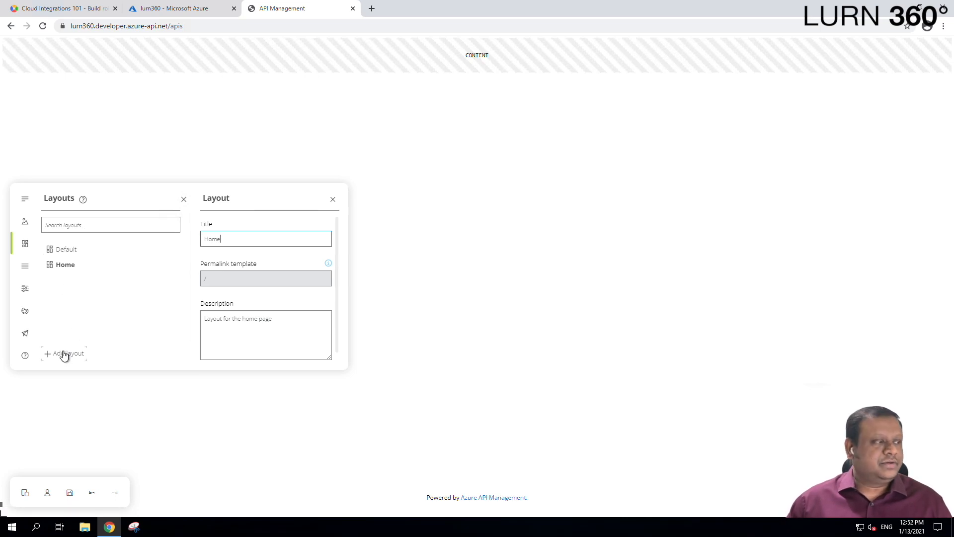
{"action": "left_click", "coordinate": [26, 267]}
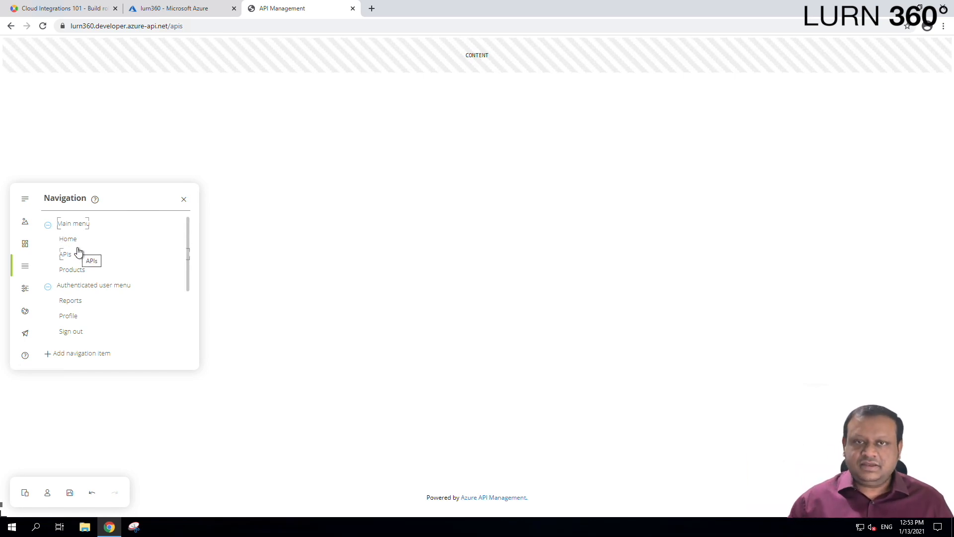
{"action": "left_click", "coordinate": [24, 290]}
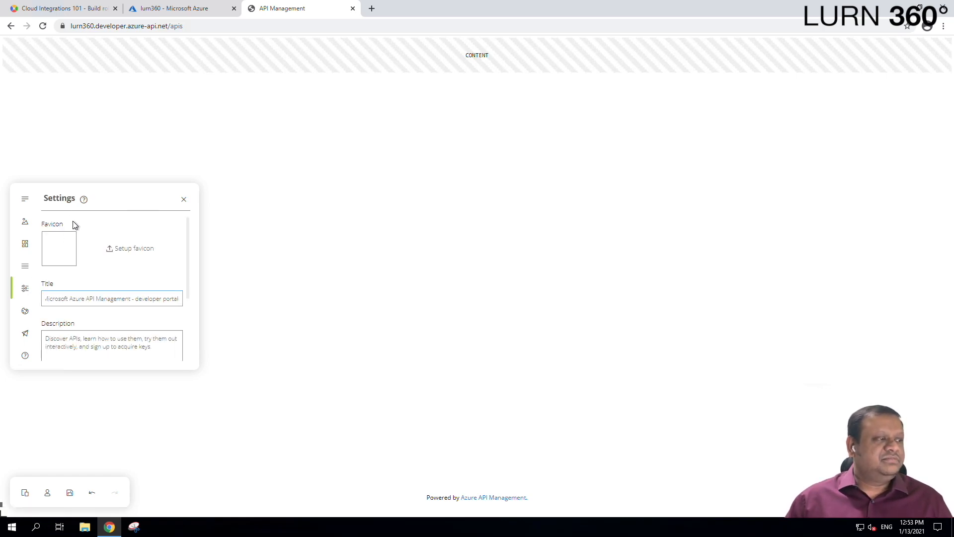
{"action": "scroll", "coordinate": [92, 277], "scroll_direction": "down", "scroll_amount": 3}
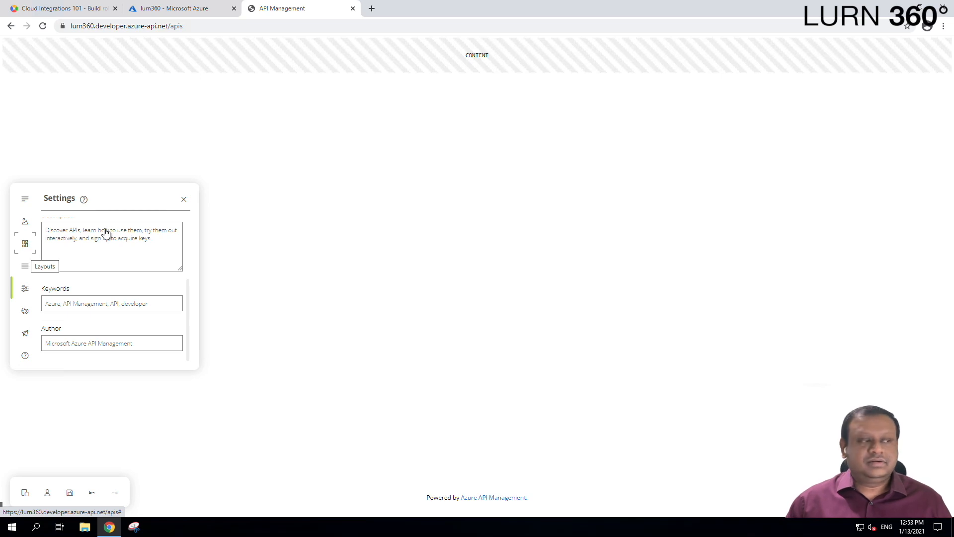
{"action": "left_click", "coordinate": [183, 200]}
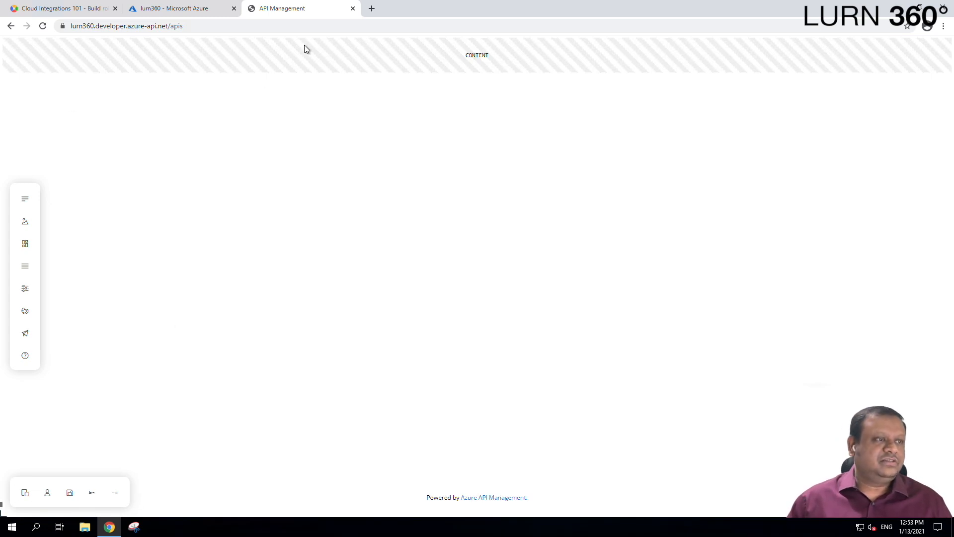
Close the editor tab and copy the developer portal URL from the overview.
{"action": "middle_click", "coordinate": [285, 8]}
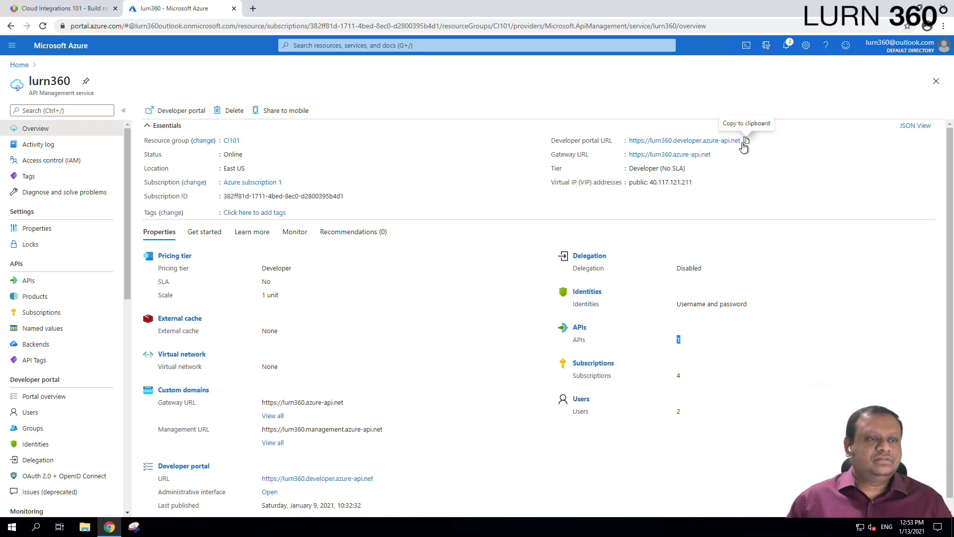
{"action": "left_click", "coordinate": [747, 141]}
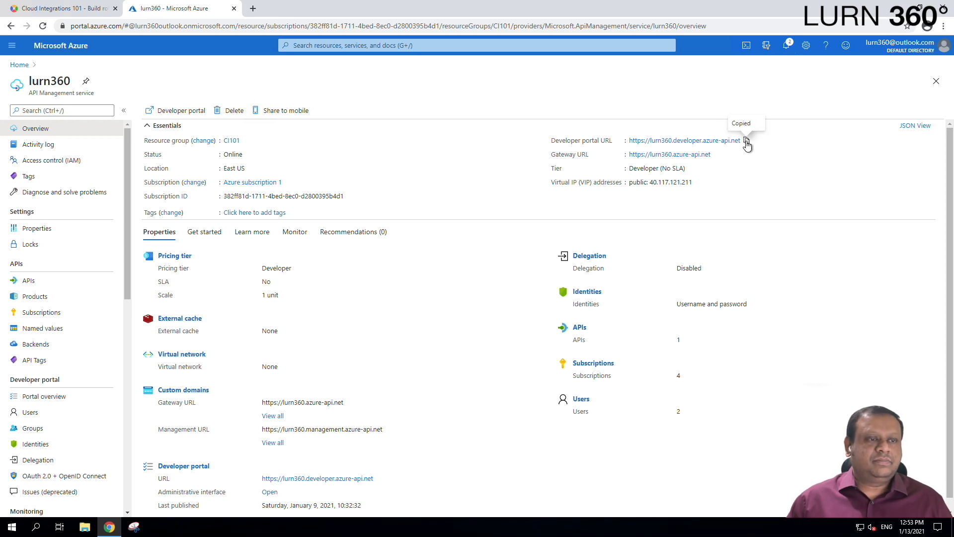
{"action": "left_click", "coordinate": [944, 26]}
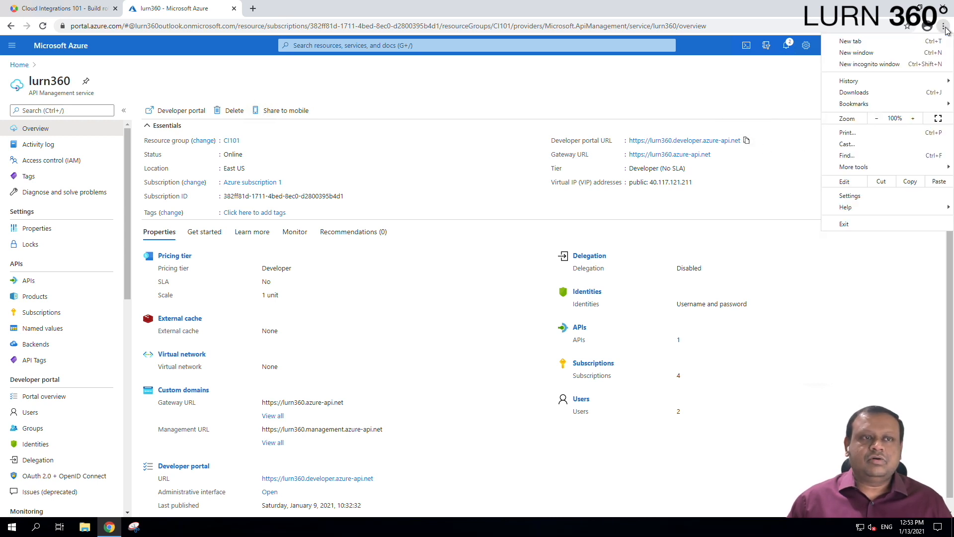
Load the lurn360 developer portal URL in a new Chrome incognito window.
{"action": "left_click", "coordinate": [889, 64]}
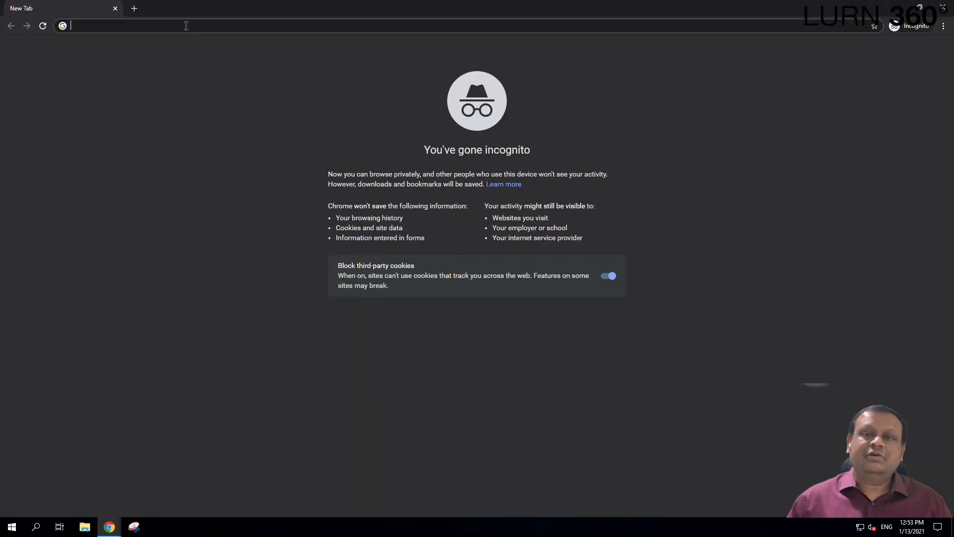
{"action": "key", "text": "ctrl+v"}
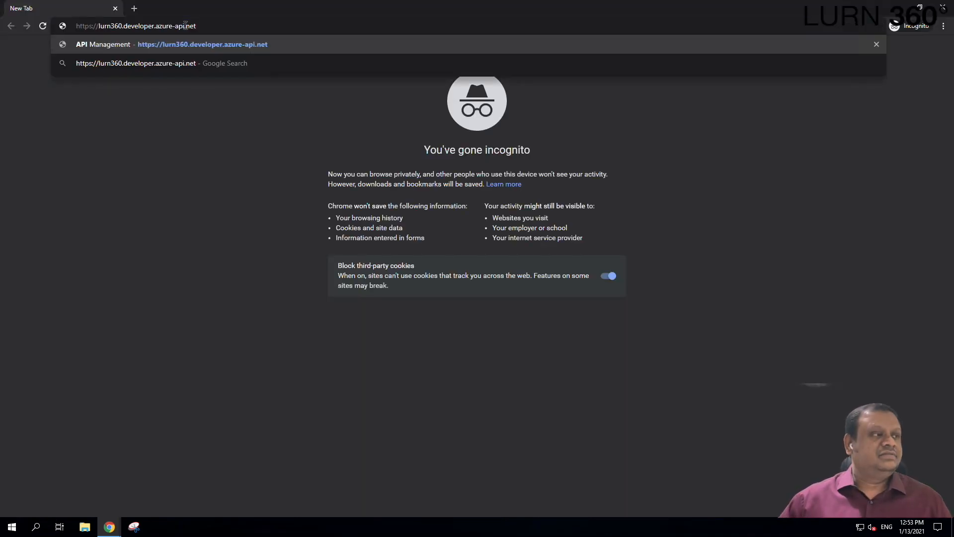
{"action": "key", "text": "Return"}
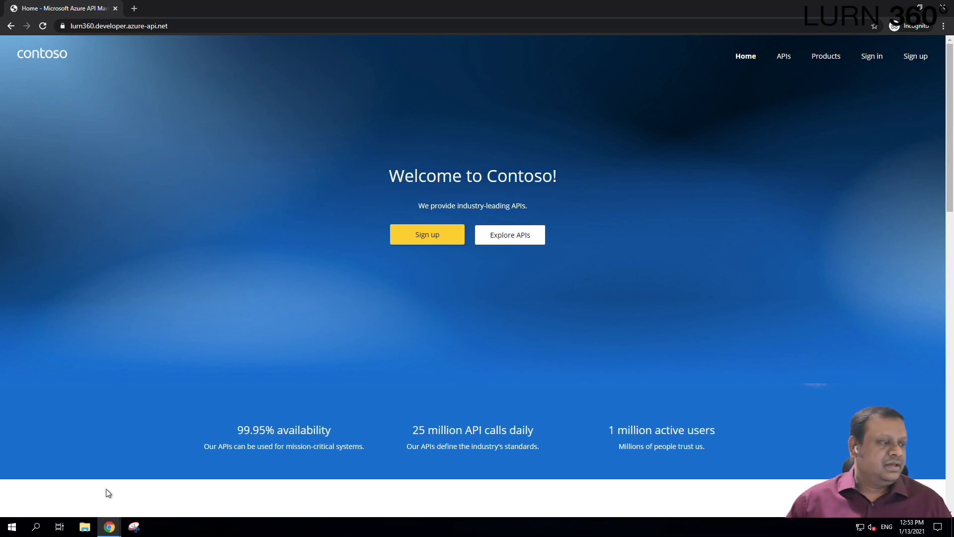
Switch back to the Azure portal window from the taskbar.
{"action": "mouse_move", "coordinate": [115, 526]}
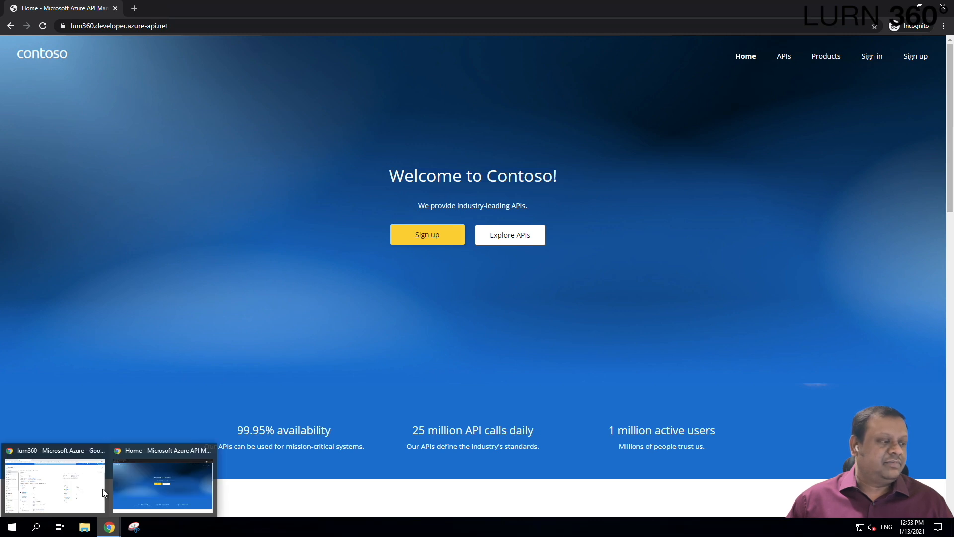
{"action": "mouse_move", "coordinate": [86, 484]}
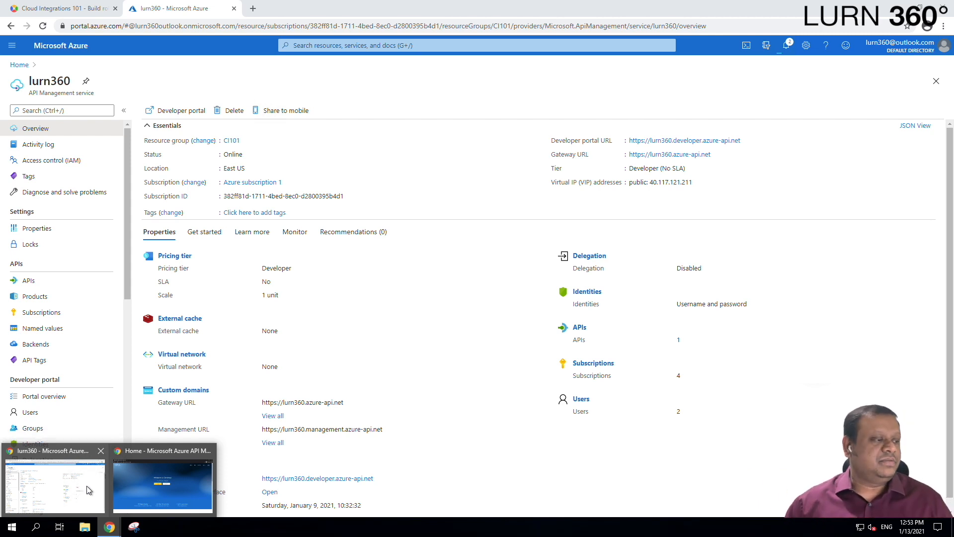
{"action": "left_click", "coordinate": [87, 485]}
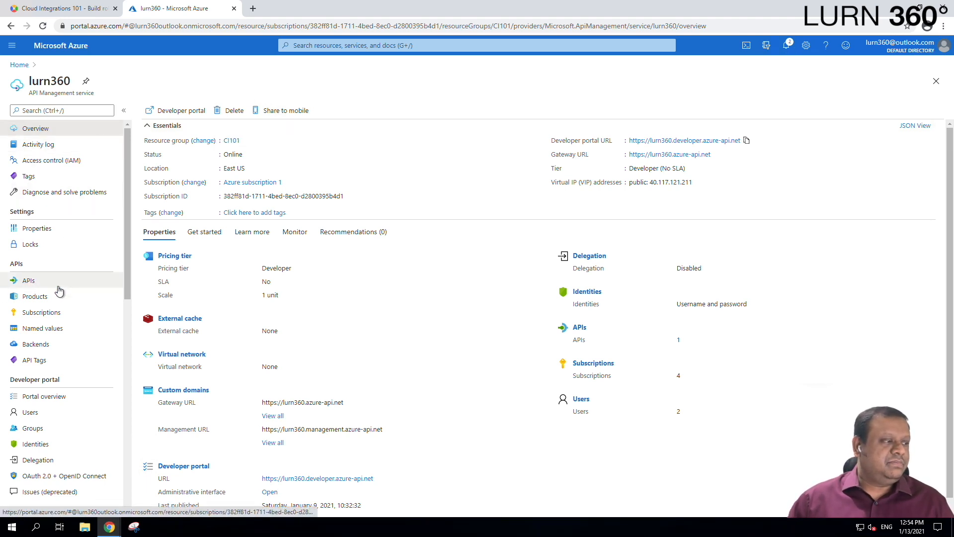
Go from lurn360's APIs to its Products list and open the Starter product.
{"action": "left_click", "coordinate": [28, 281]}
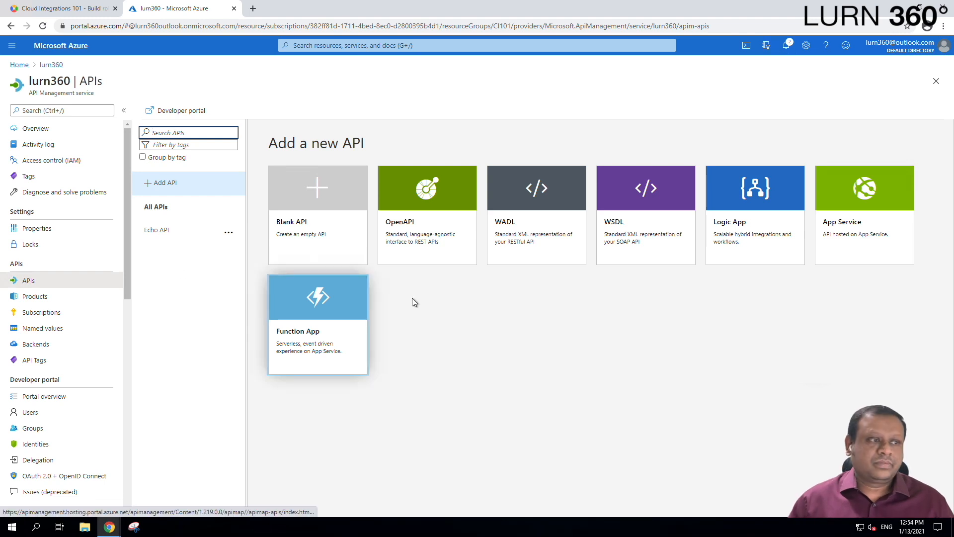
{"action": "left_click", "coordinate": [39, 297]}
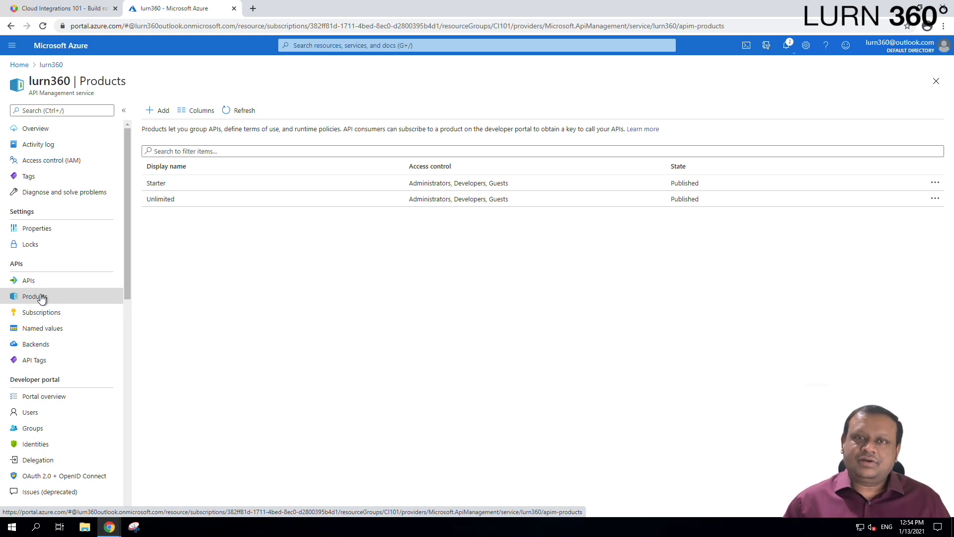
{"action": "left_click", "coordinate": [169, 185]}
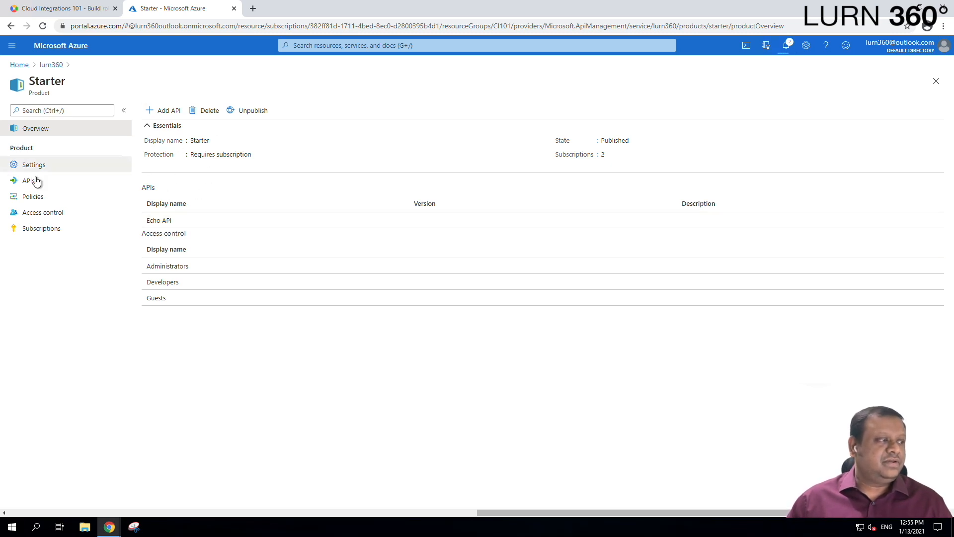
Show the Starter product's policies: 5 calls per 60 seconds and 100-call quota.
{"action": "left_click", "coordinate": [42, 201]}
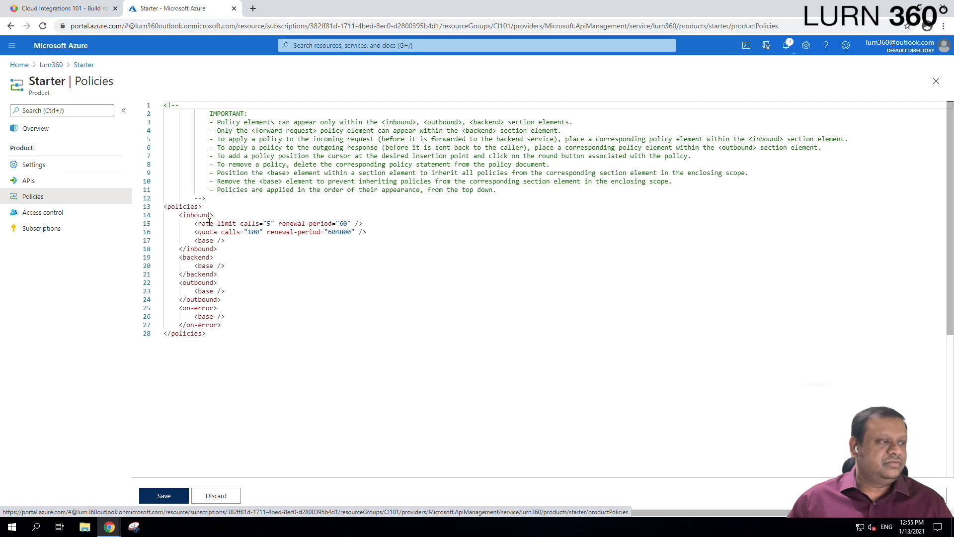
Inspect Starter's rate-limit and inbound policy XML, check its access groups, then return to Products.
{"action": "left_click", "coordinate": [267, 224]}
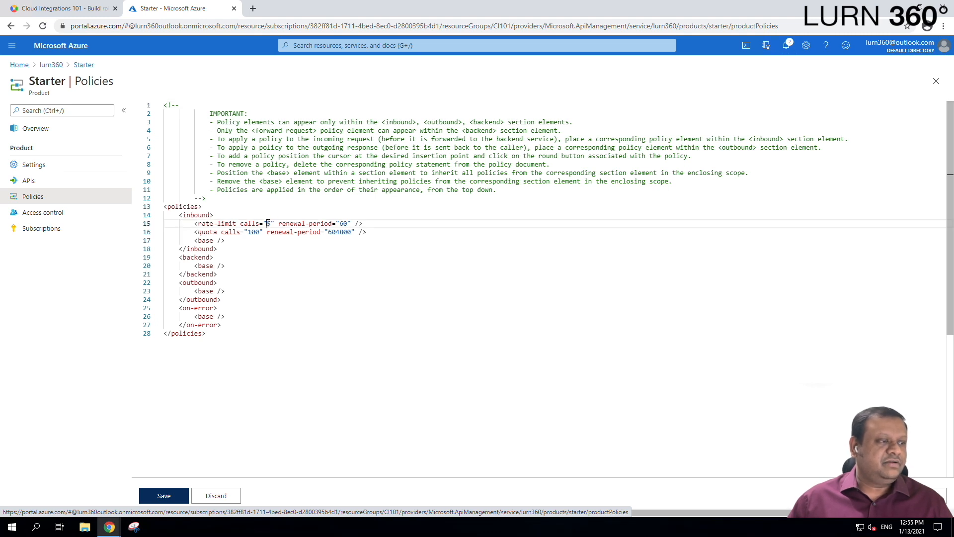
{"action": "double_click", "coordinate": [347, 224]}
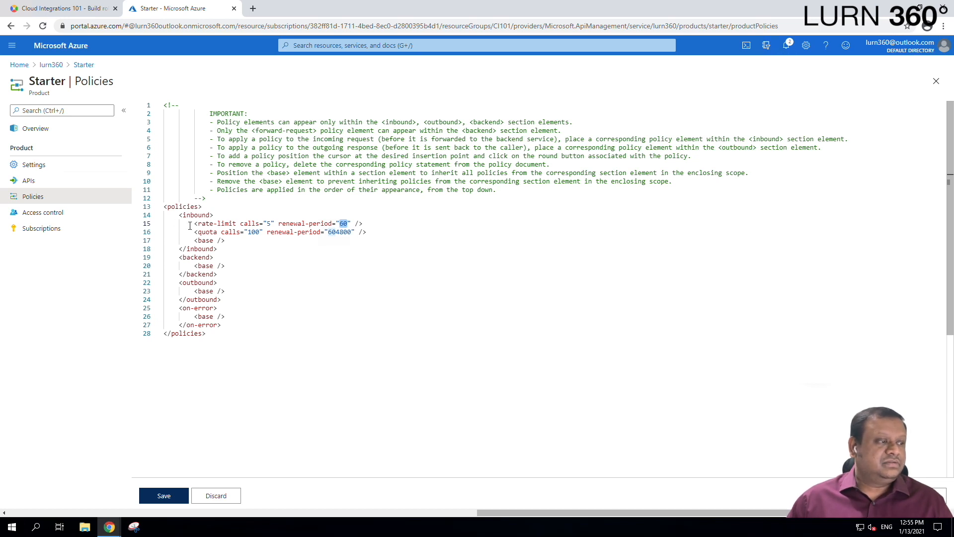
{"action": "left_click_drag", "start_coordinate": [178, 217], "coordinate": [226, 240]}
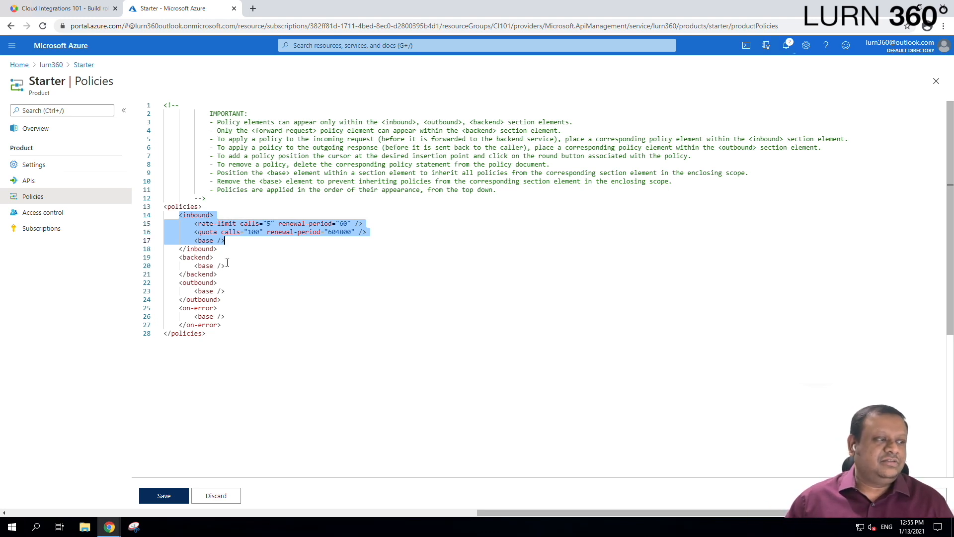
{"action": "left_click", "coordinate": [37, 217]}
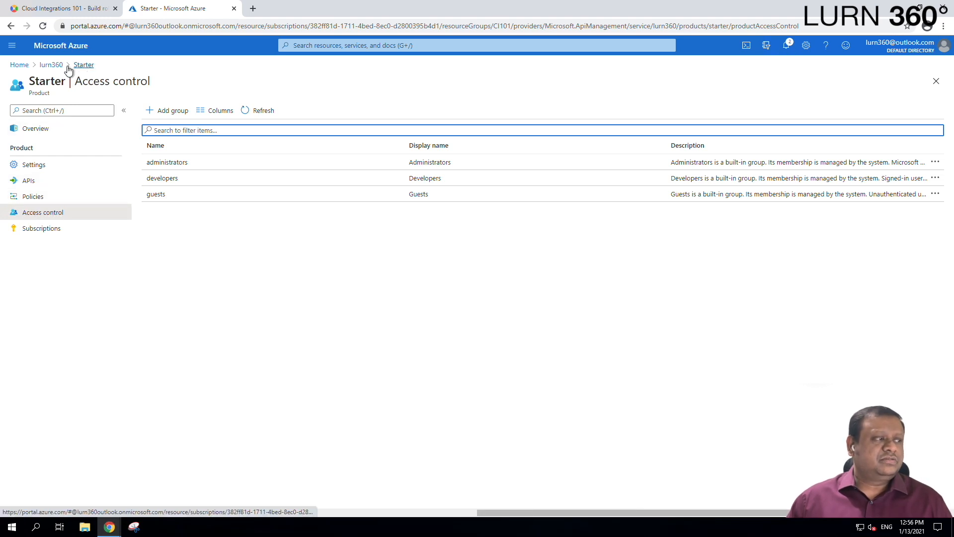
{"action": "left_click", "coordinate": [53, 66]}
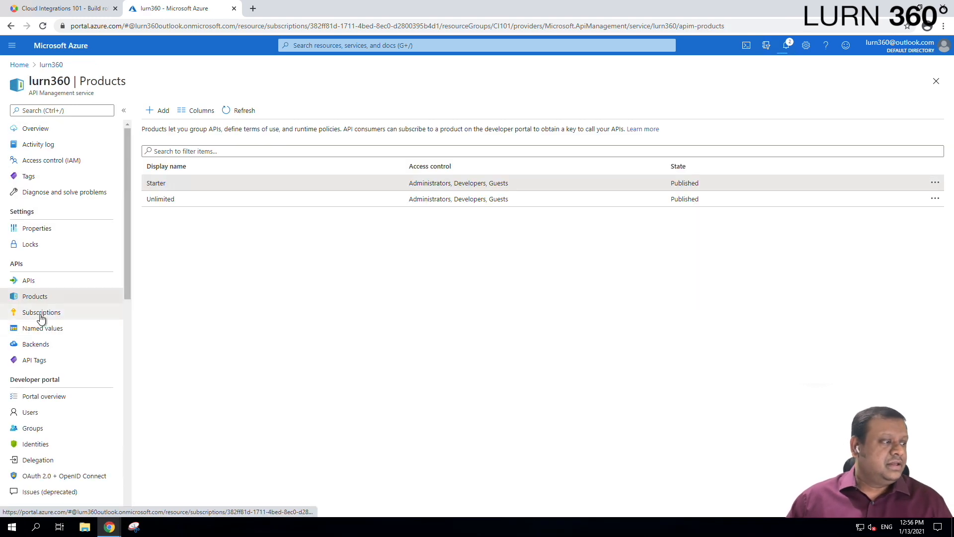
Republish the lurn360 developer portal from Portal overview, last published now 1/13/2021, 12:56:23 PM.
{"action": "scroll", "coordinate": [49, 313], "scroll_direction": "down", "scroll_amount": 1}
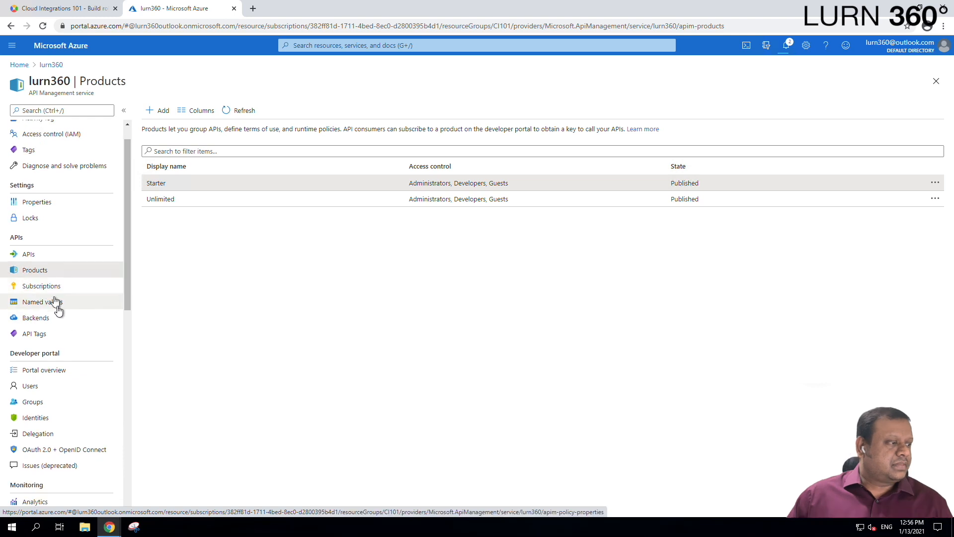
{"action": "left_click", "coordinate": [55, 371]}
{"action": "scroll", "coordinate": [50, 368], "scroll_direction": "down", "scroll_amount": 1}
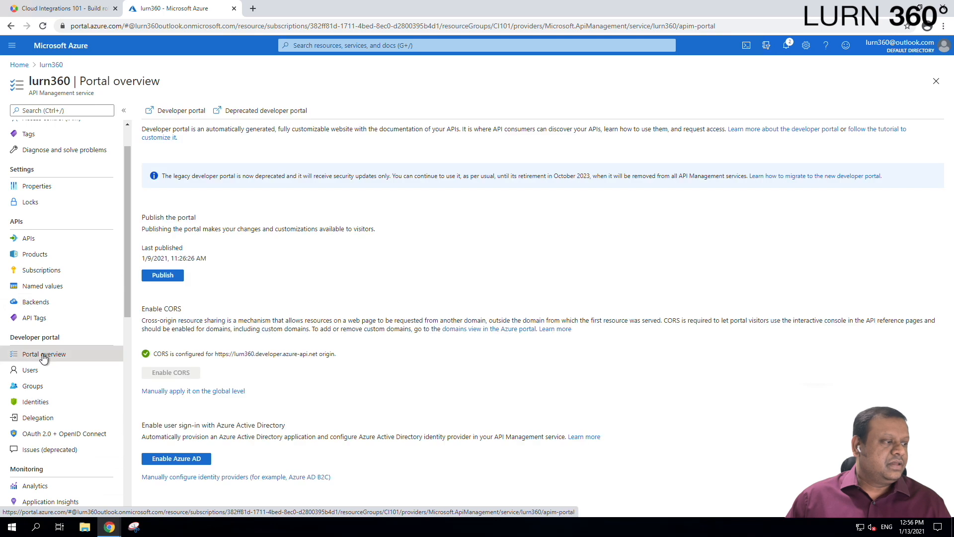
{"action": "scroll", "coordinate": [44, 358], "scroll_direction": "down", "scroll_amount": 1}
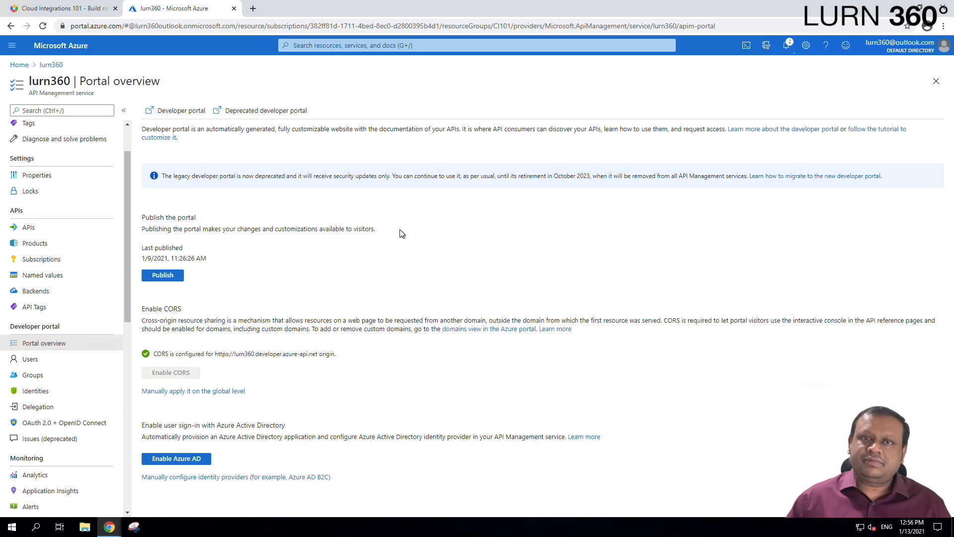
{"action": "left_click", "coordinate": [164, 276]}
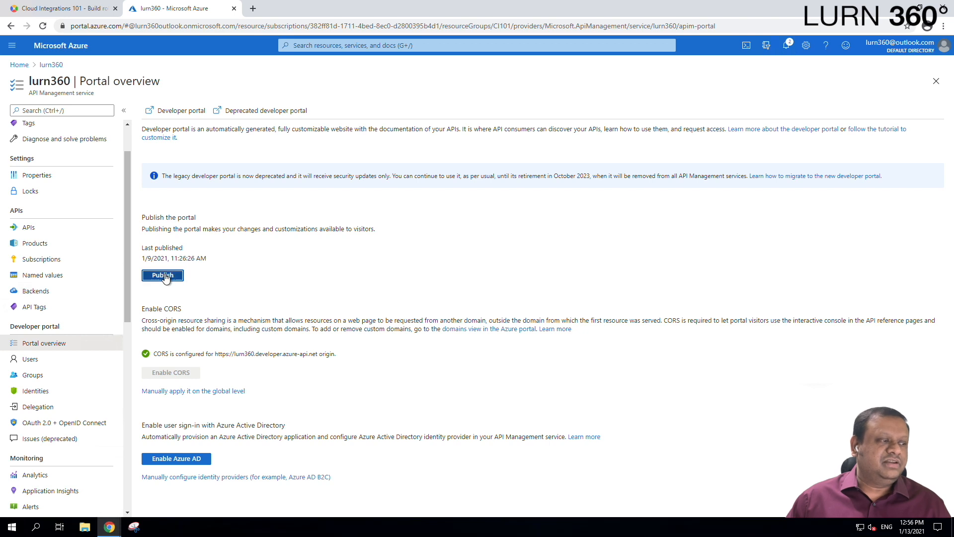
{"action": "left_click", "coordinate": [164, 167]}
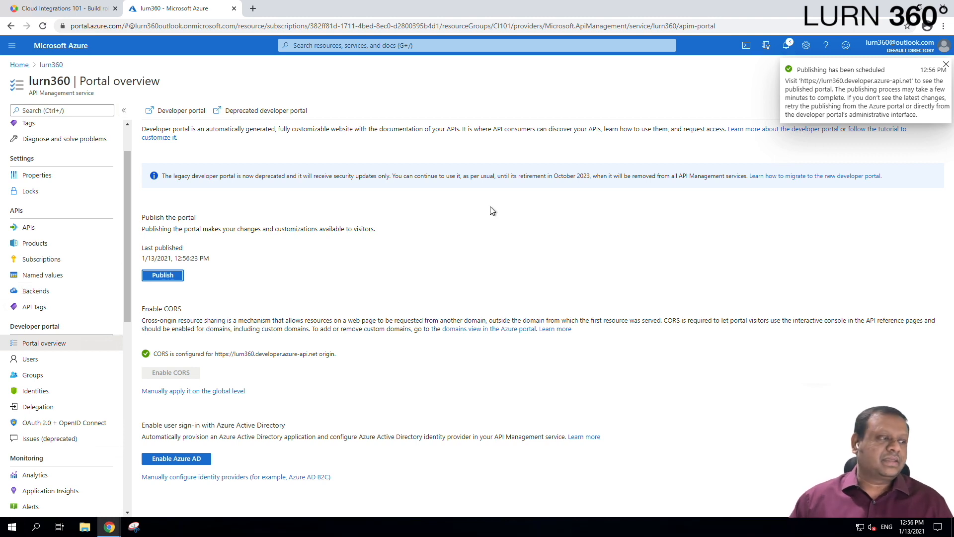
{"action": "scroll", "coordinate": [49, 317], "scroll_direction": "down", "scroll_amount": 1}
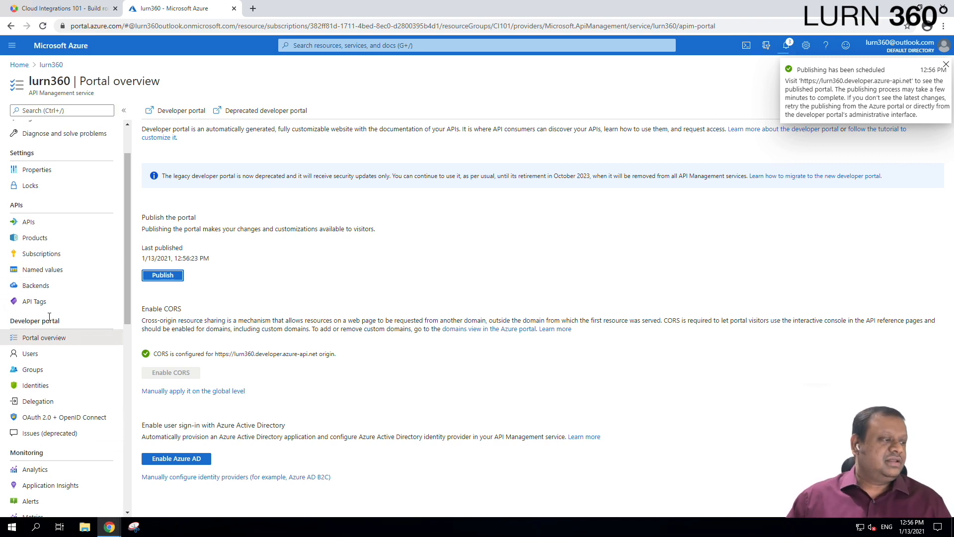
{"action": "scroll", "coordinate": [49, 317], "scroll_direction": "down", "scroll_amount": 7}
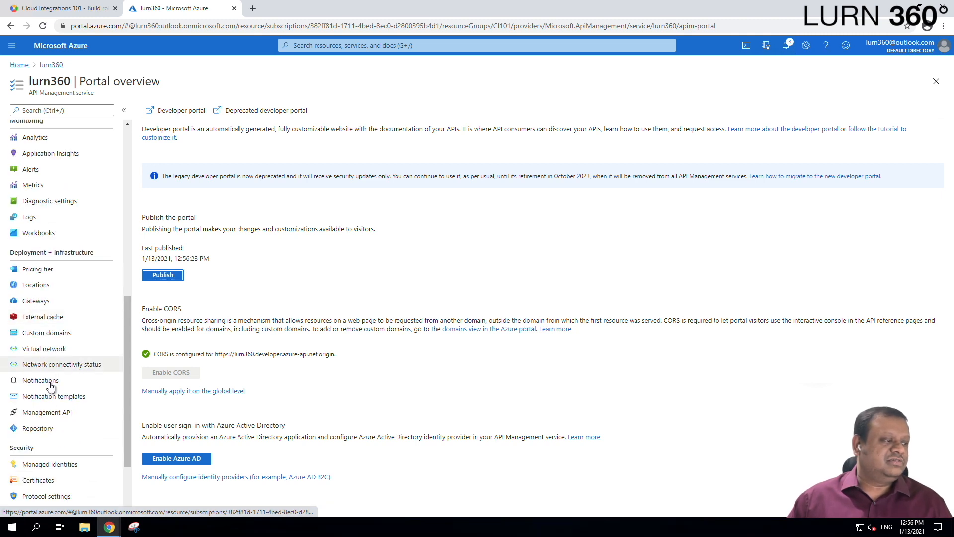
{"action": "scroll", "coordinate": [50, 387], "scroll_direction": "up", "scroll_amount": 7}
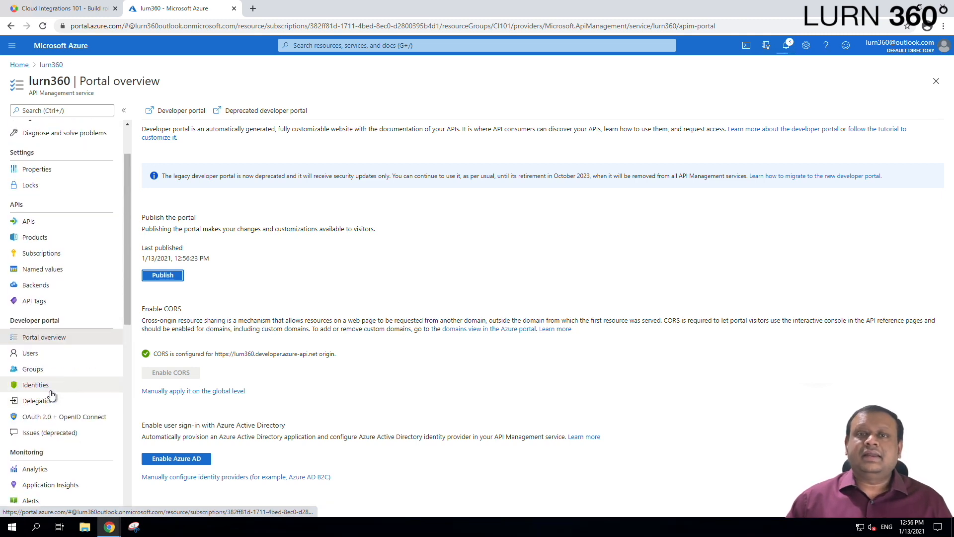
{"action": "scroll", "coordinate": [51, 395], "scroll_direction": "up", "scroll_amount": 1}
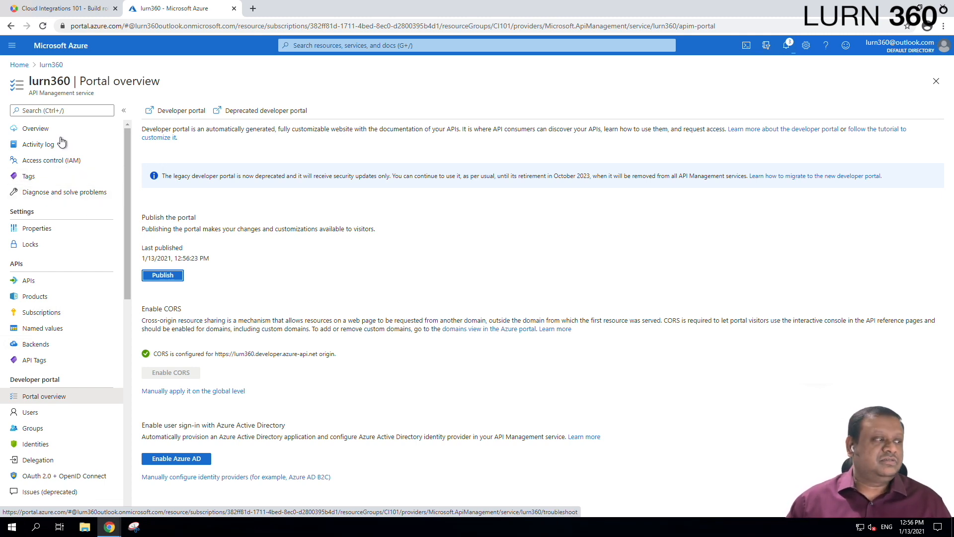
Go back to the lurn360 service overview and scroll through its details.
{"action": "left_click", "coordinate": [45, 130]}
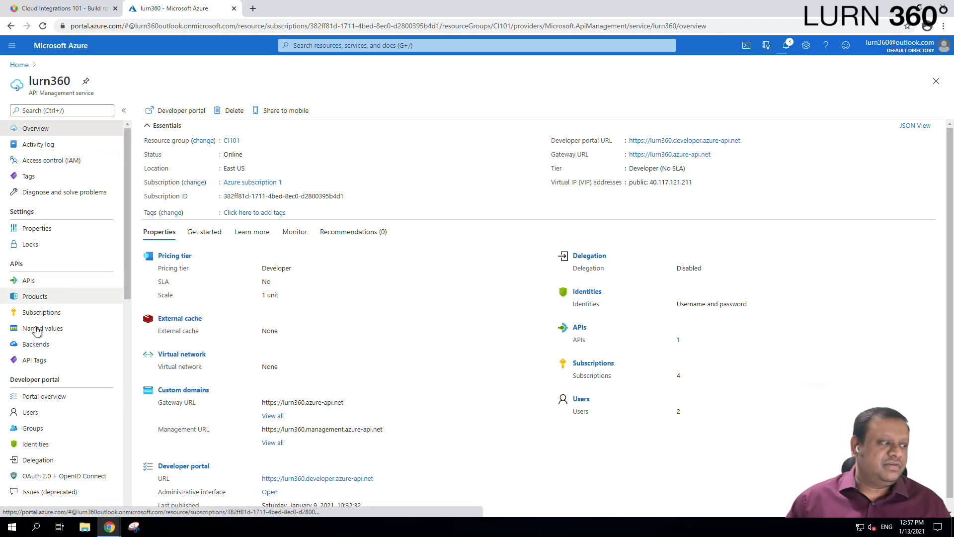
{"action": "scroll", "coordinate": [42, 411], "scroll_direction": "down", "scroll_amount": 1}
{"action": "scroll", "coordinate": [43, 415], "scroll_direction": "down", "scroll_amount": 1}
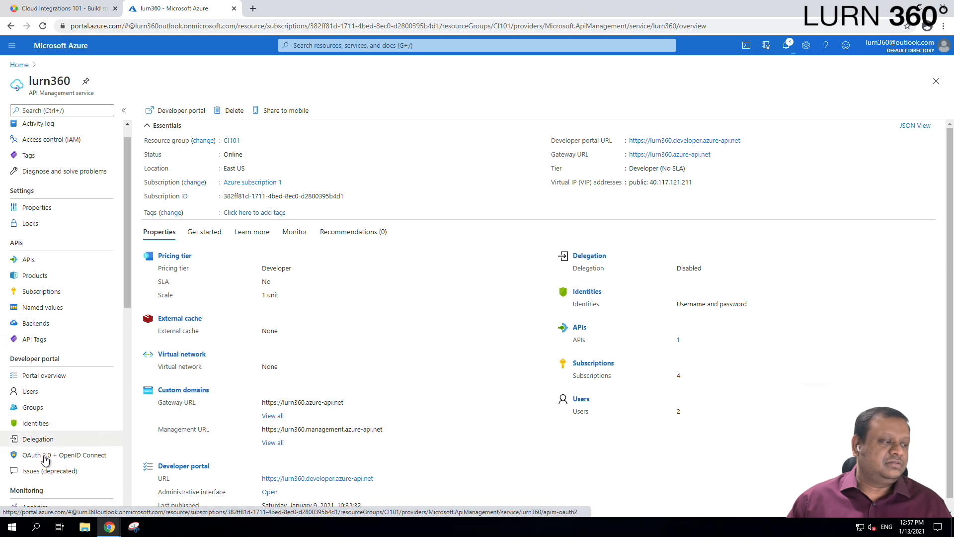